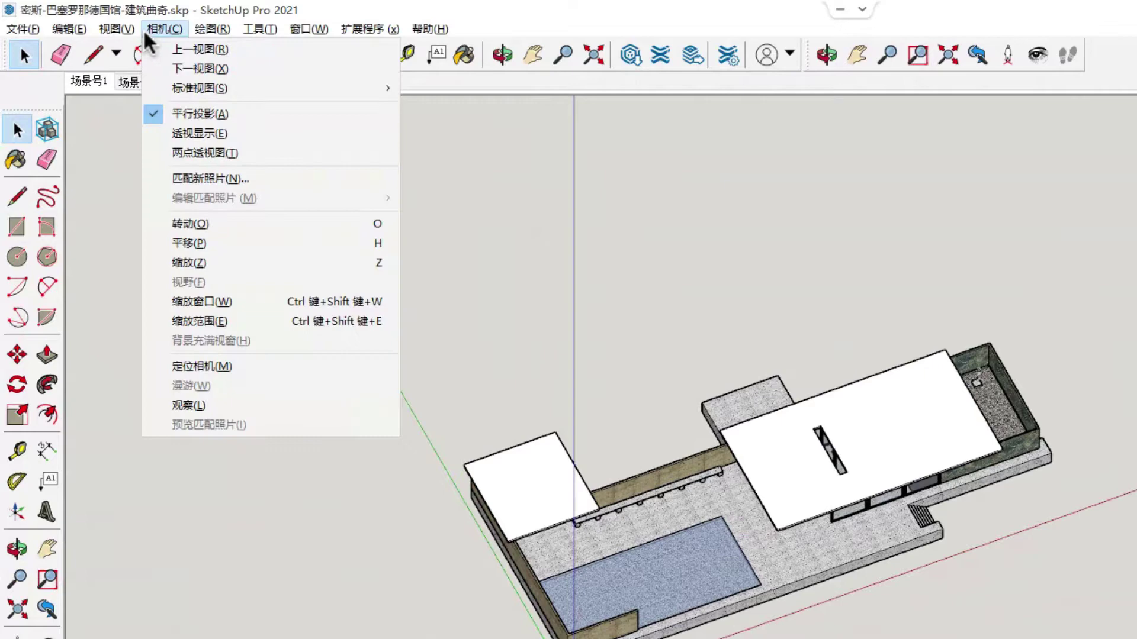
Switch the camera to the standard top view of the pavilion model.
click(425, 86)
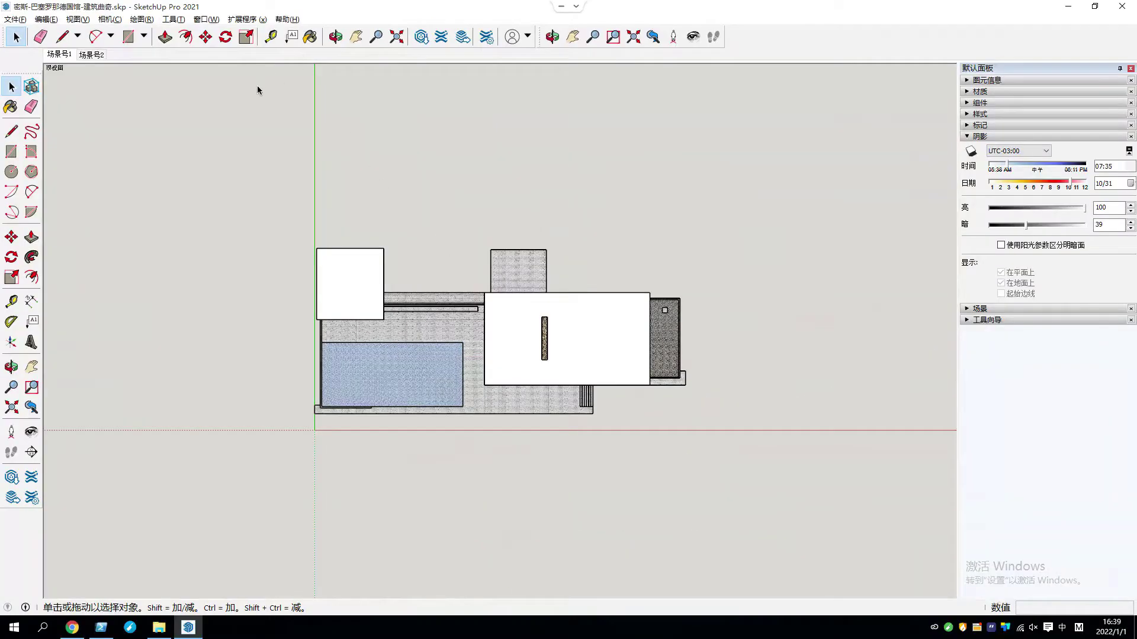
Switch the top view to perspective display for comparison and return it to parallel projection.
click(109, 19)
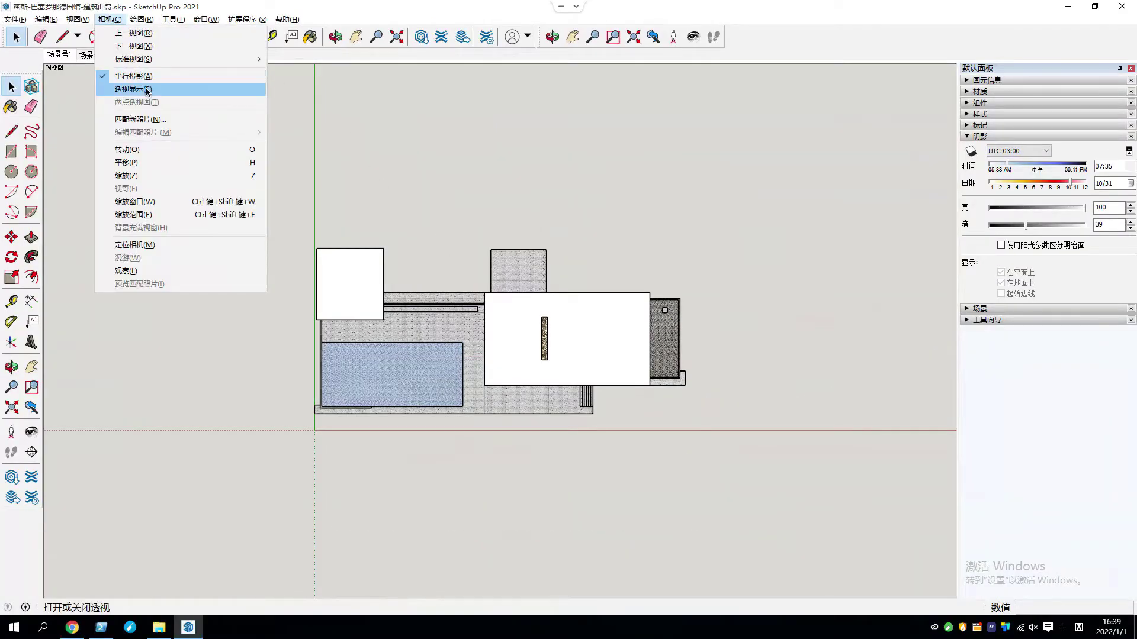
click(146, 89)
click(109, 19)
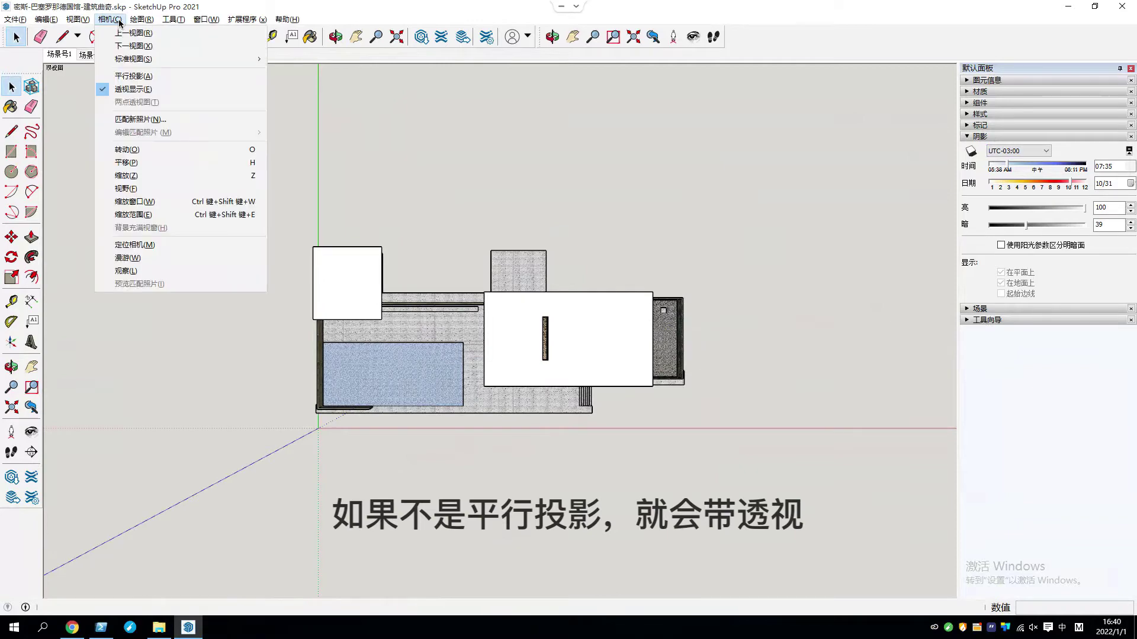
click(129, 76)
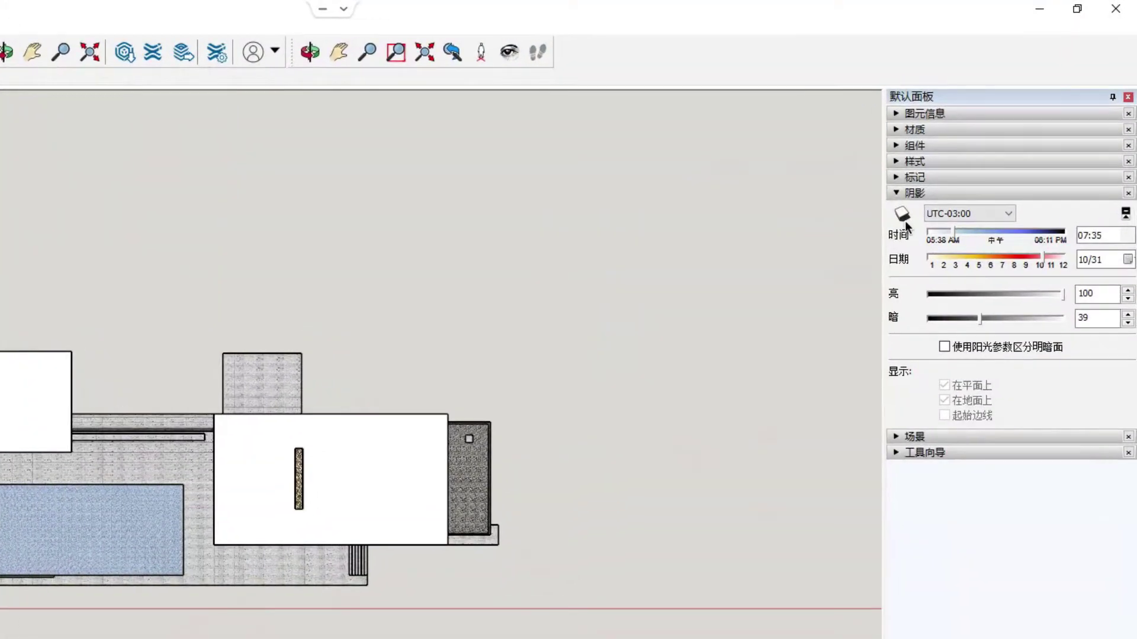
Turn on shadows with the light value at 100, the date at 09/23 and the time at 09:37.
click(903, 216)
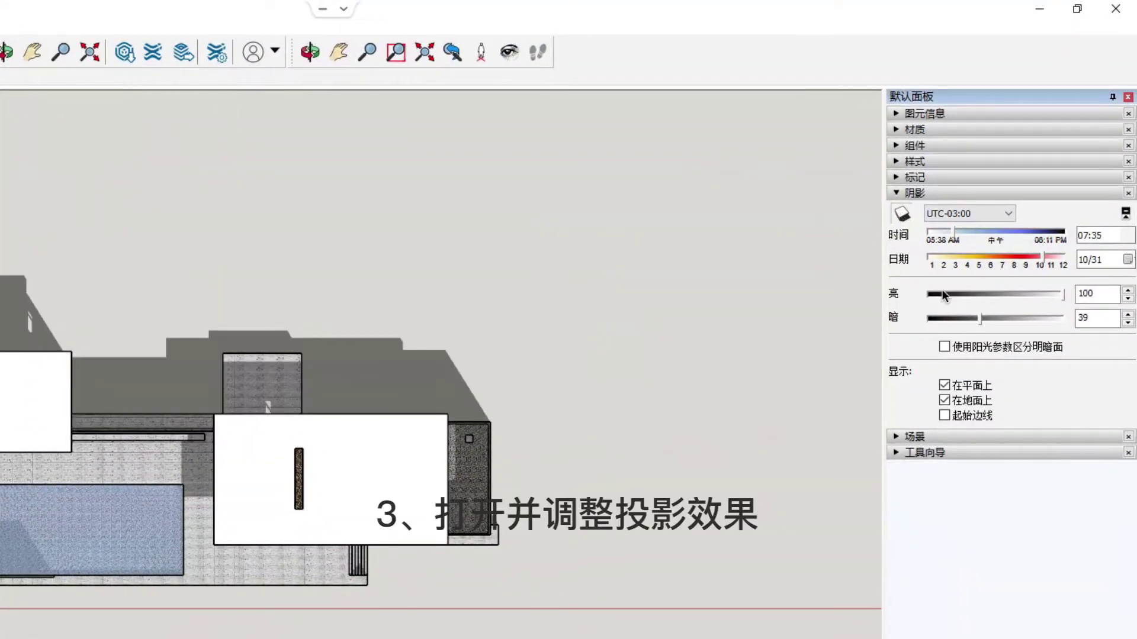
drag(1025, 294, 1075, 294)
mouse_move(1044, 258)
mouse_down()
mouse_move(1011, 258)
mouse_move(1048, 258)
mouse_move(1024, 255)
mouse_up()
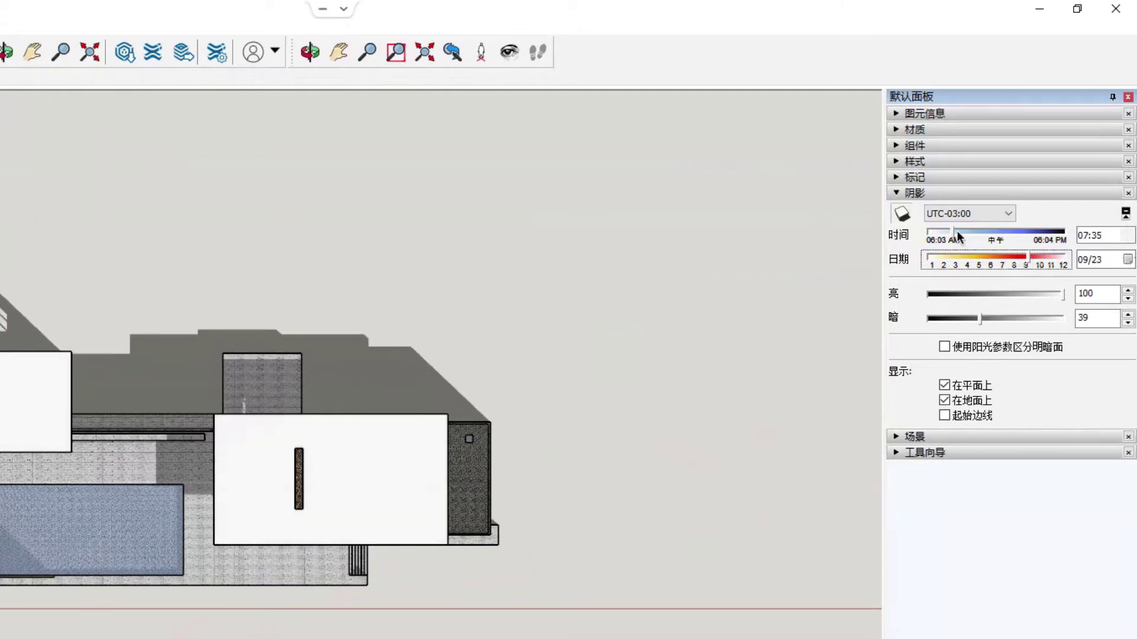
drag(953, 229, 968, 230)
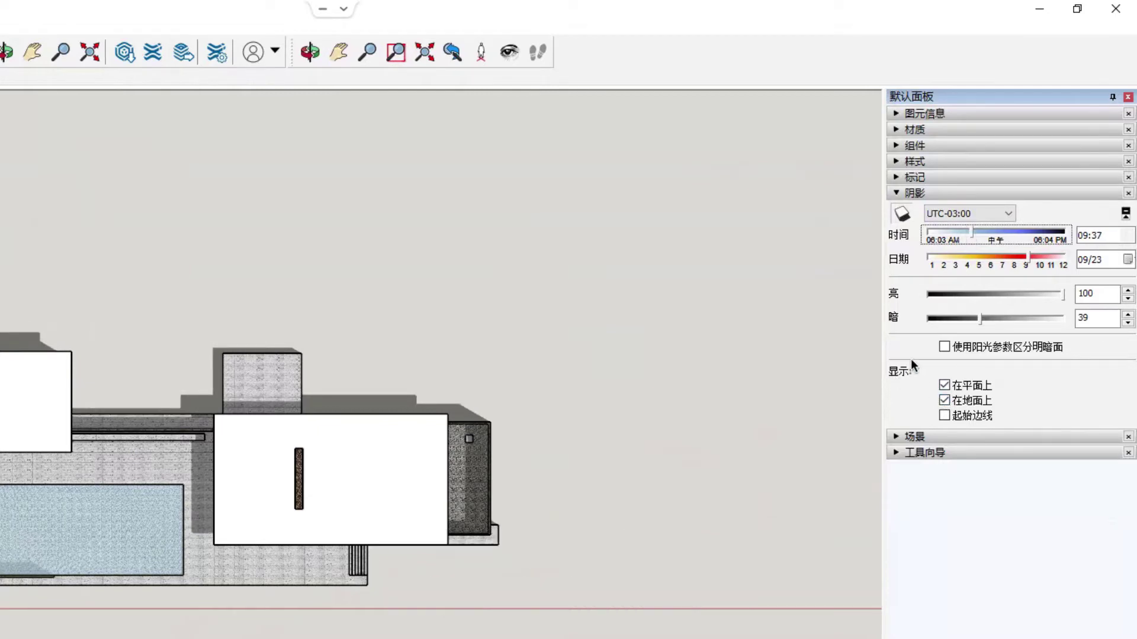
Apply the preset style 消隐 (hidden line) and turn off its edges so only the shadows are drawn.
click(901, 195)
click(896, 161)
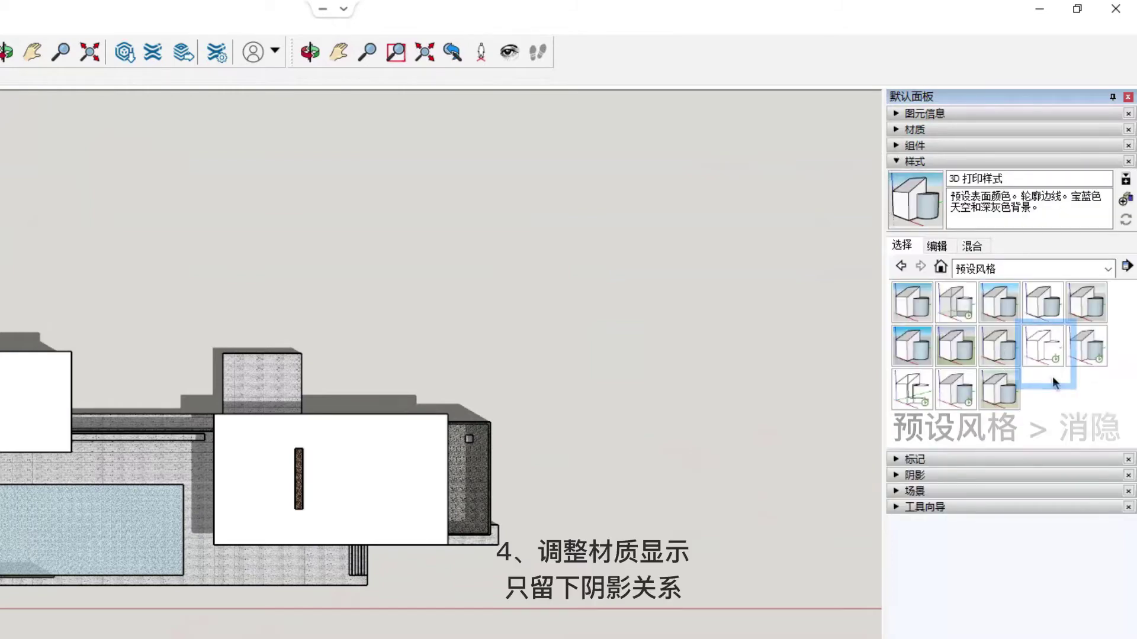
click(1049, 347)
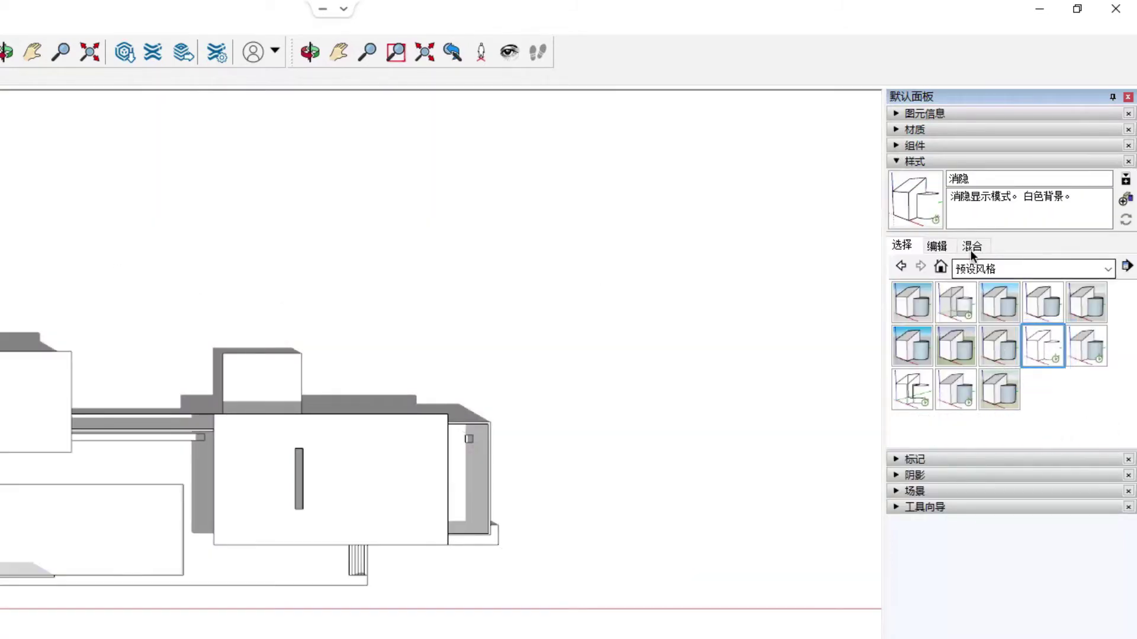
click(937, 245)
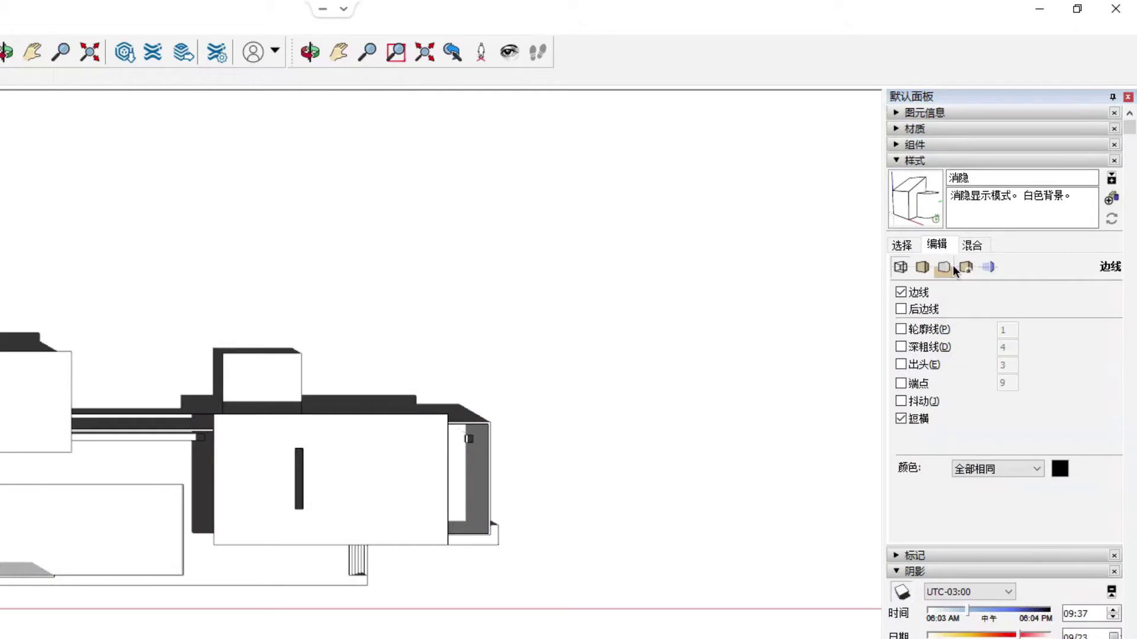
click(900, 291)
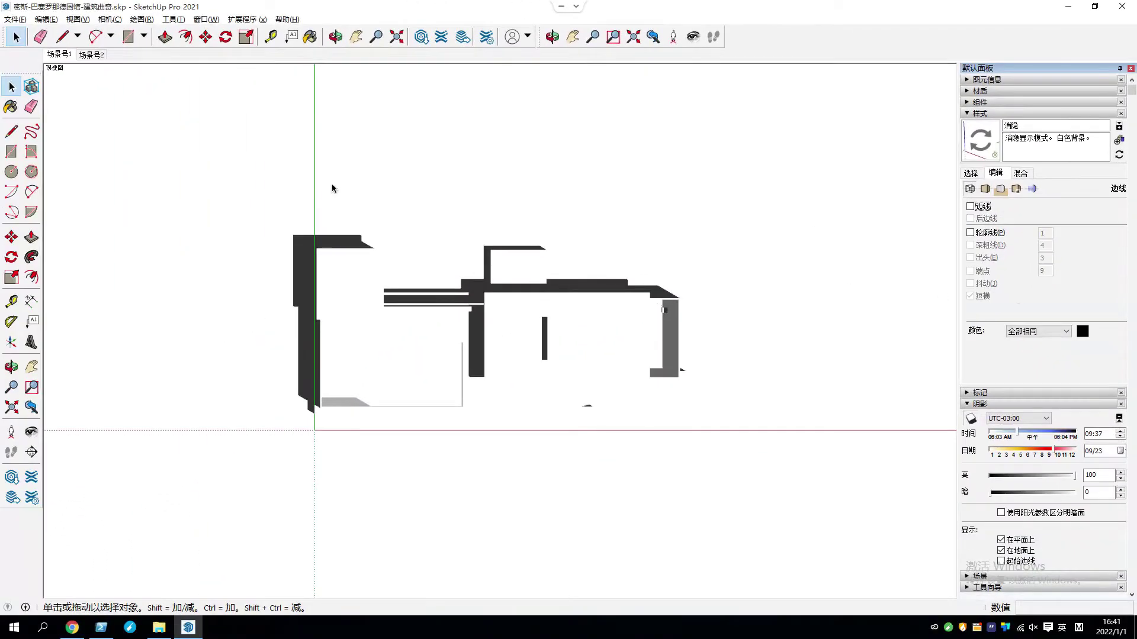
Start a 2D graphic export of the shadow view and set its file type to PNG (*.png).
click(21, 21)
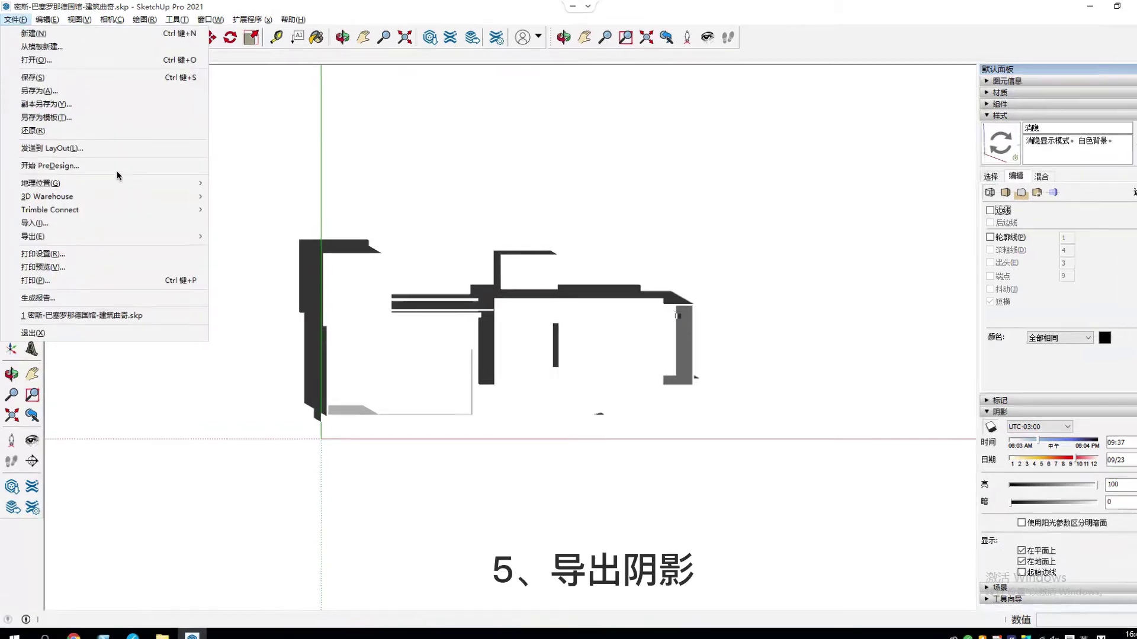
mouse_move(183, 226)
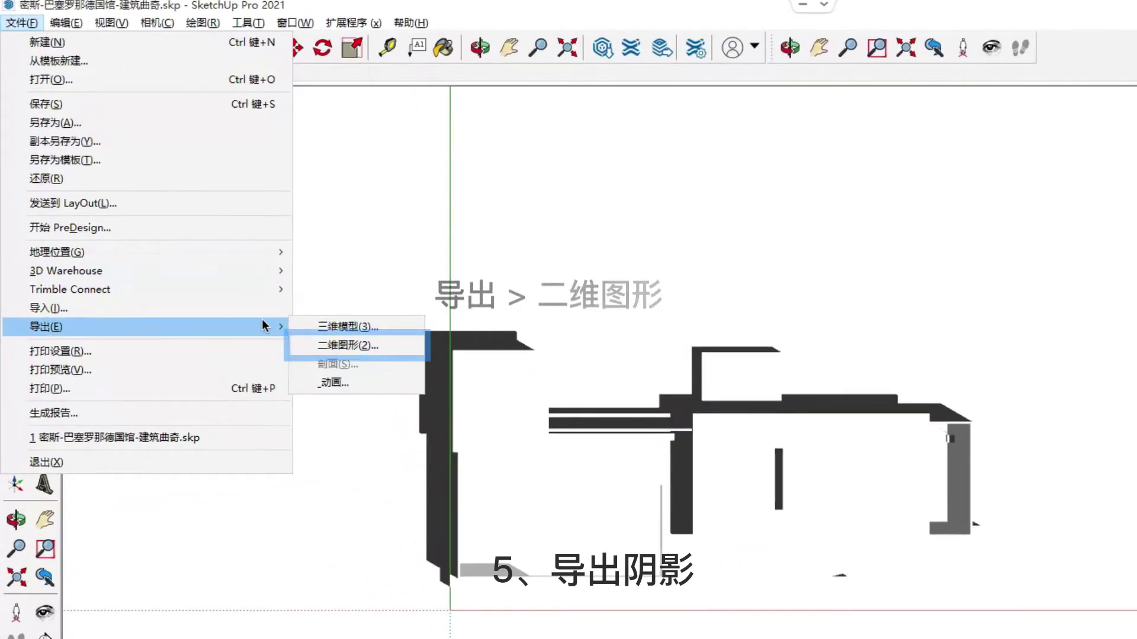
click(357, 343)
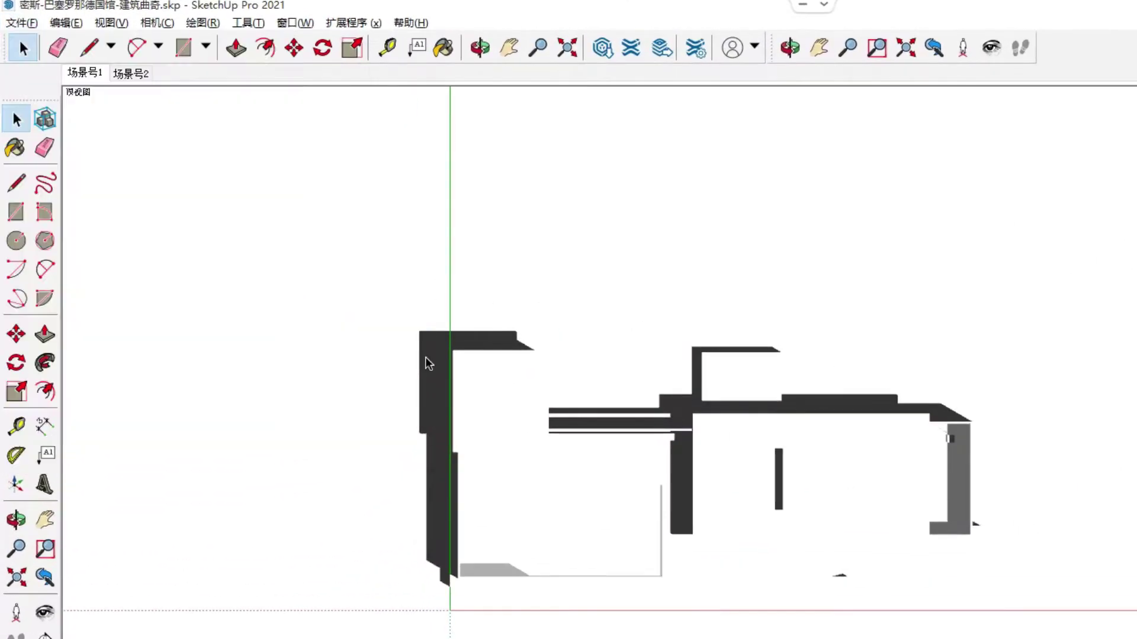
drag(793, 207, 707, 162)
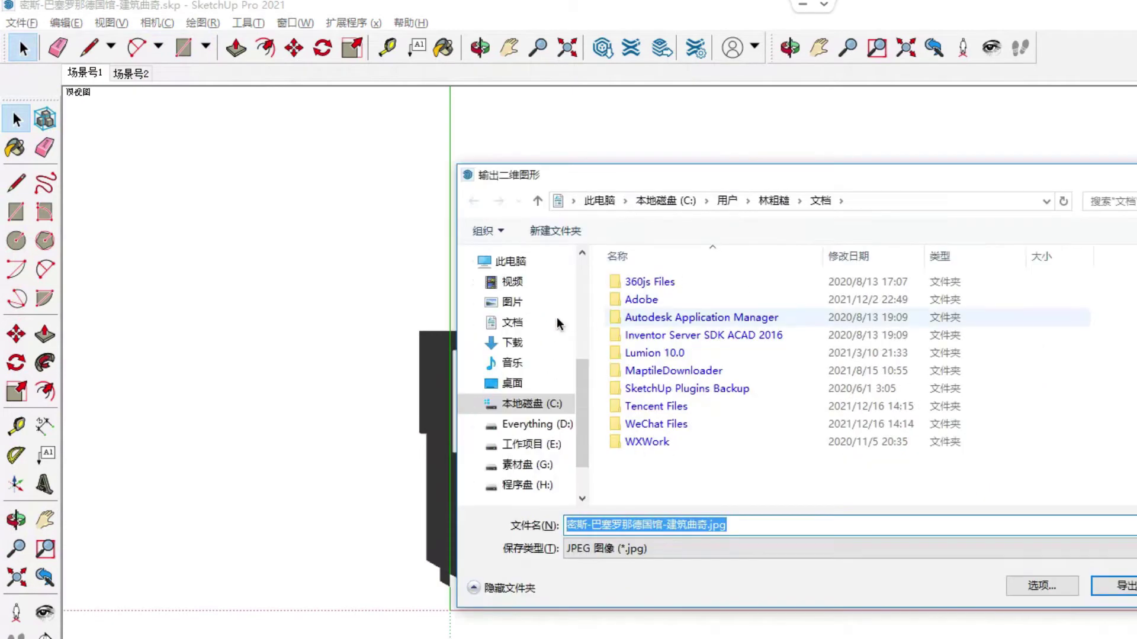
click(509, 264)
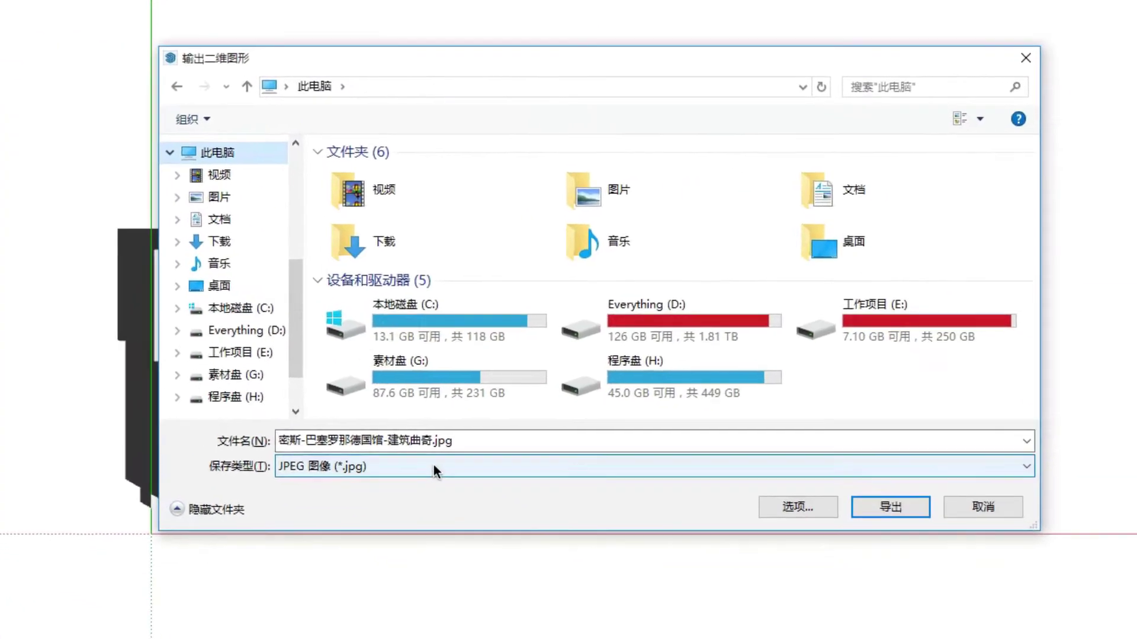
click(610, 512)
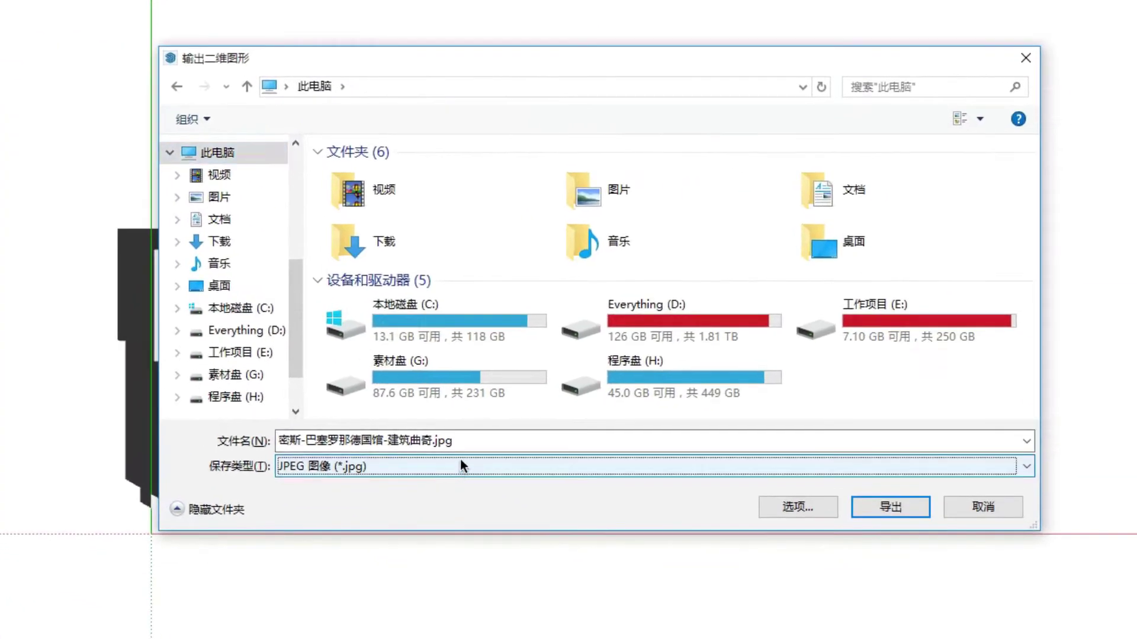
click(472, 471)
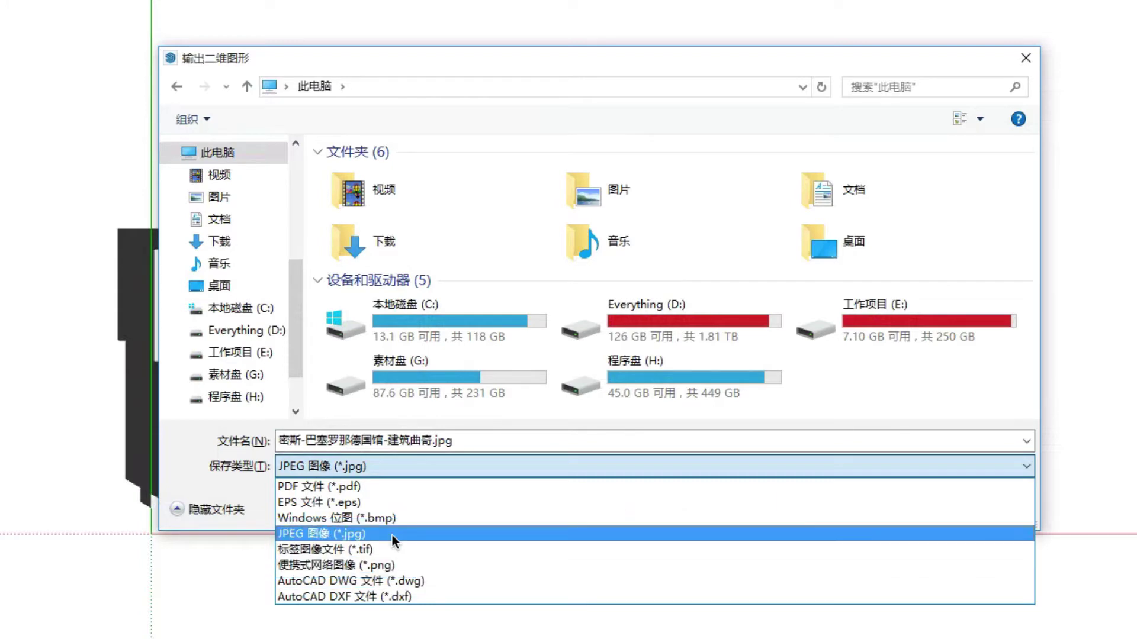
click(399, 565)
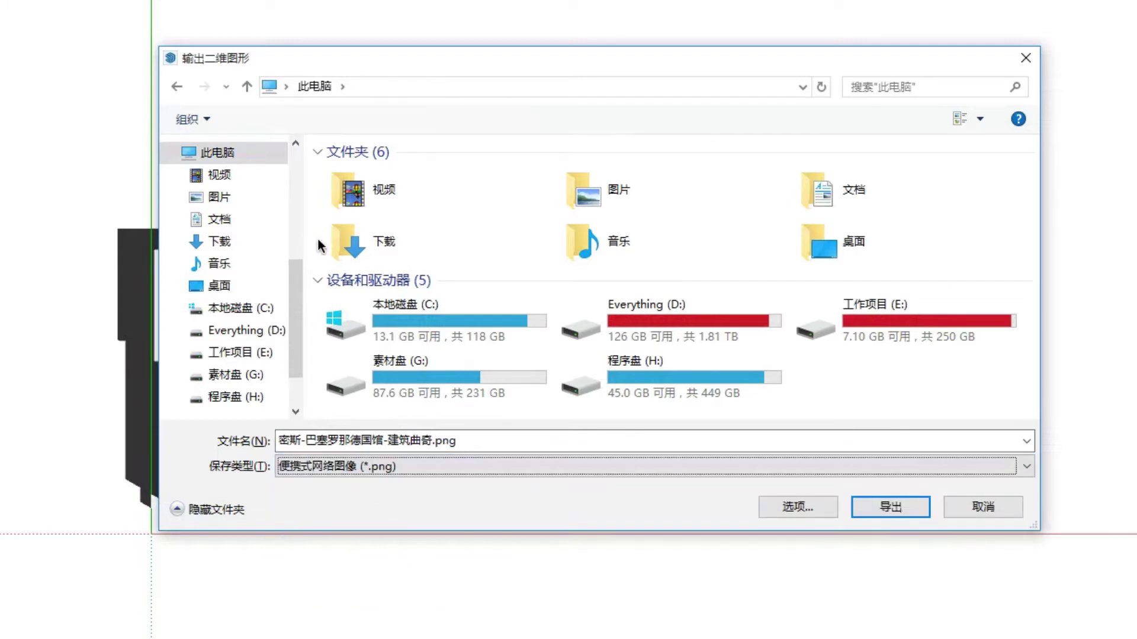
Set the export to a custom width of 3000 pixels with a transparent background, and choose the desktop as its destination.
click(820, 508)
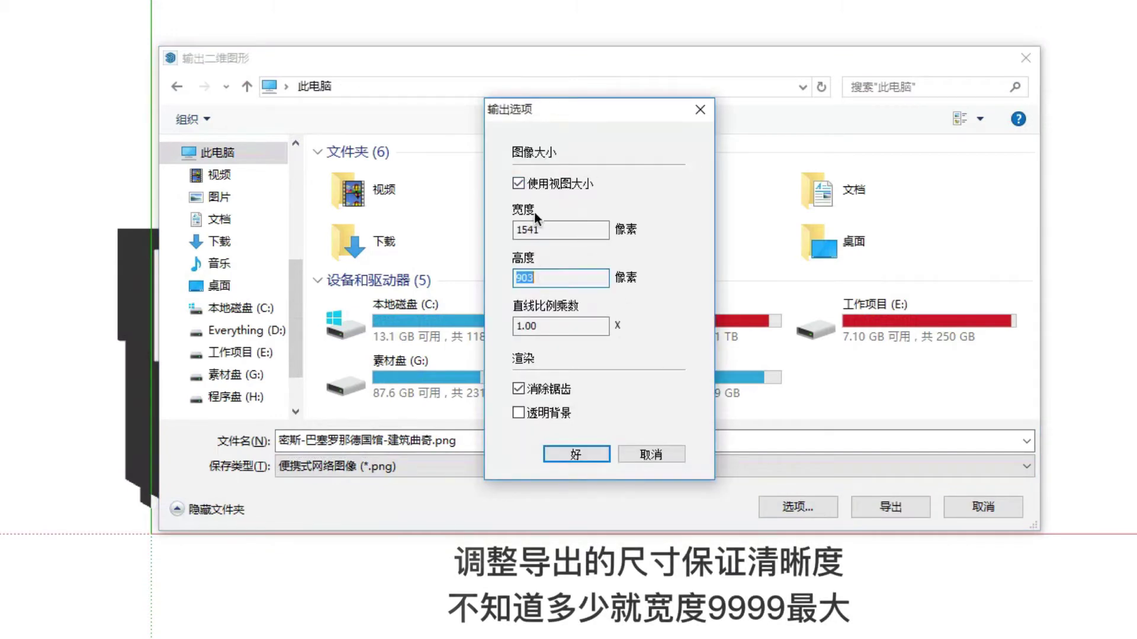
click(529, 182)
click(545, 228)
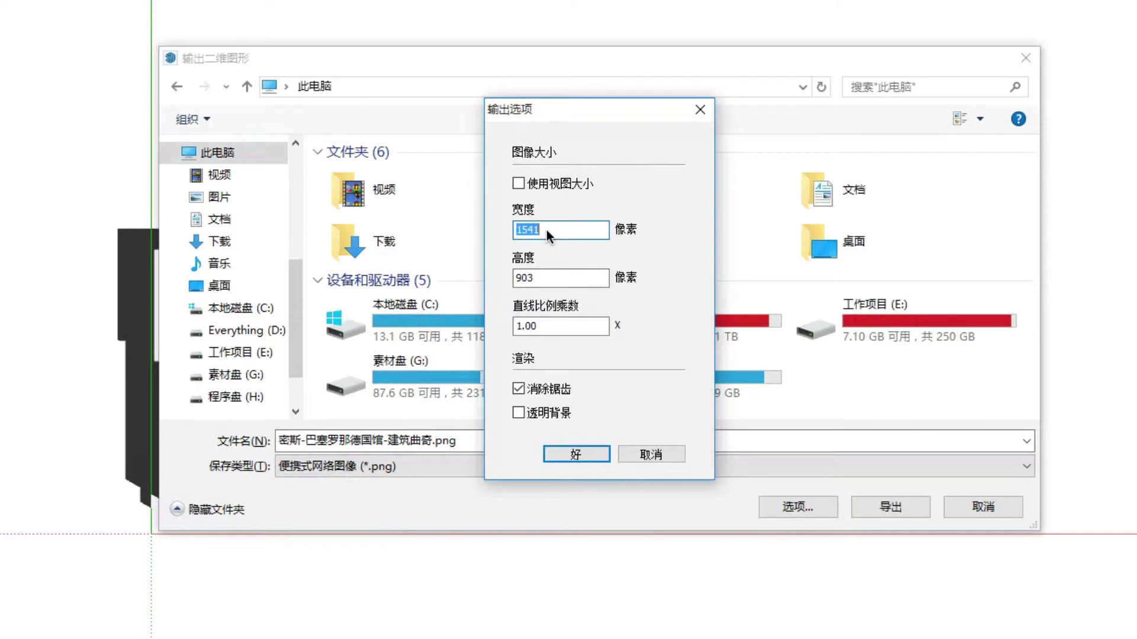
text(3000)
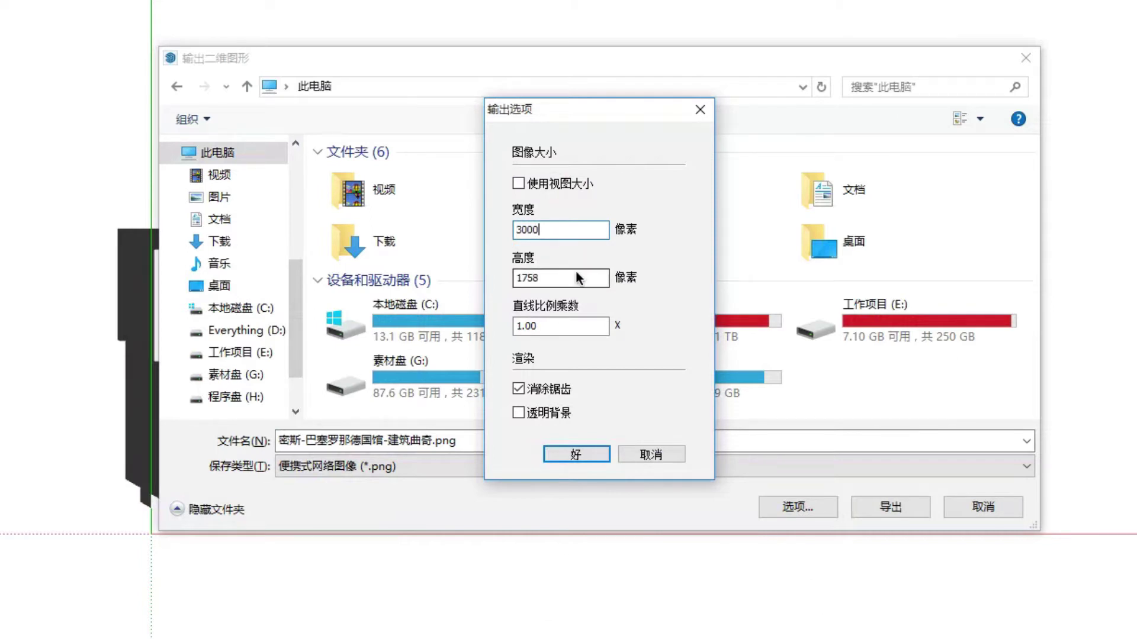
click(547, 412)
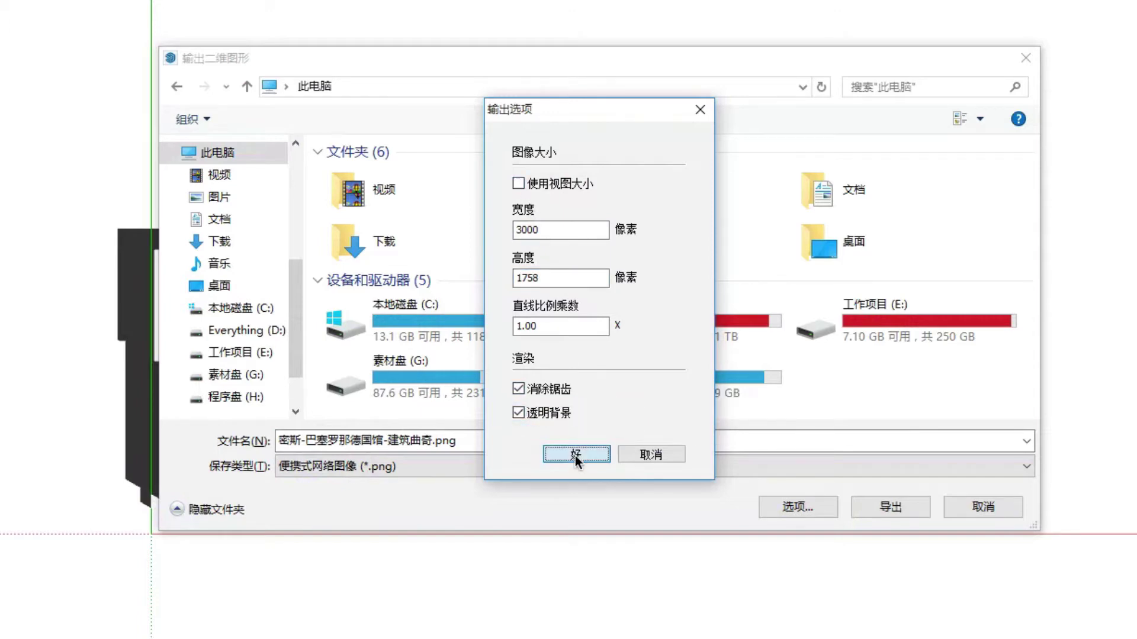
click(574, 455)
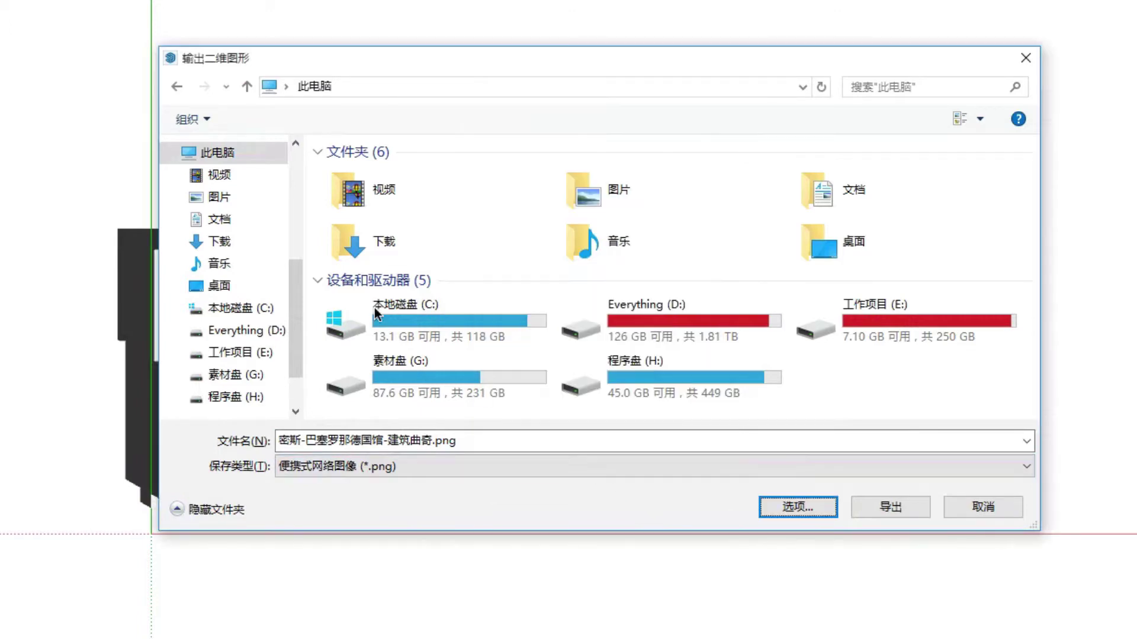
click(243, 288)
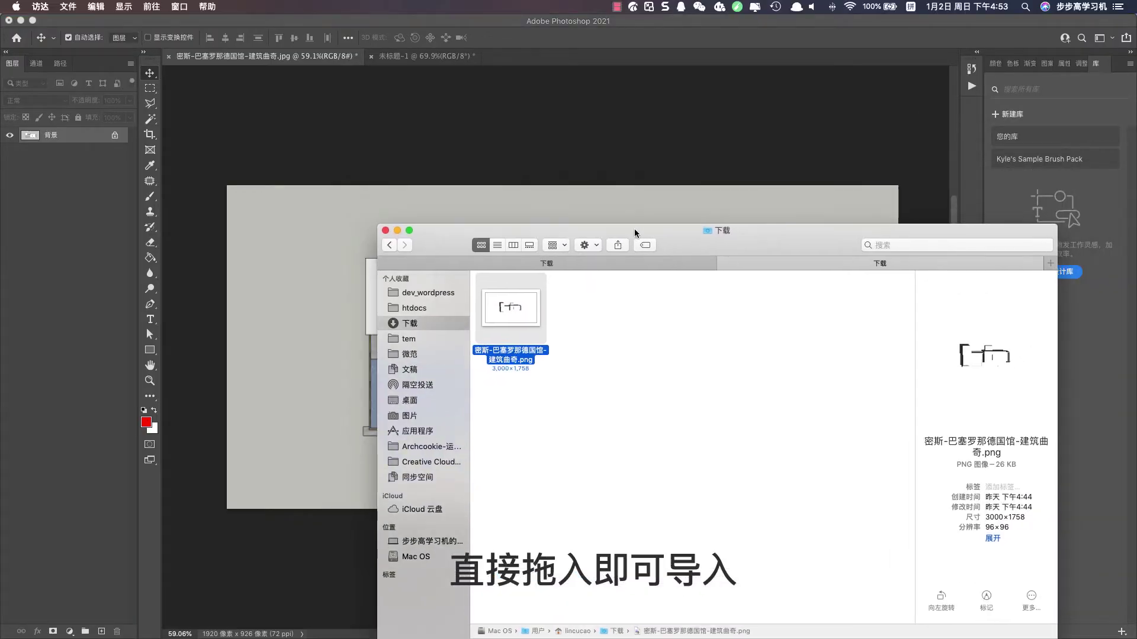
Place the exported shadow image 密斯-巴塞罗那德国馆-建筑曲奇.png into the open plan document in Photoshop and commit the placement.
drag(500, 304, 350, 254)
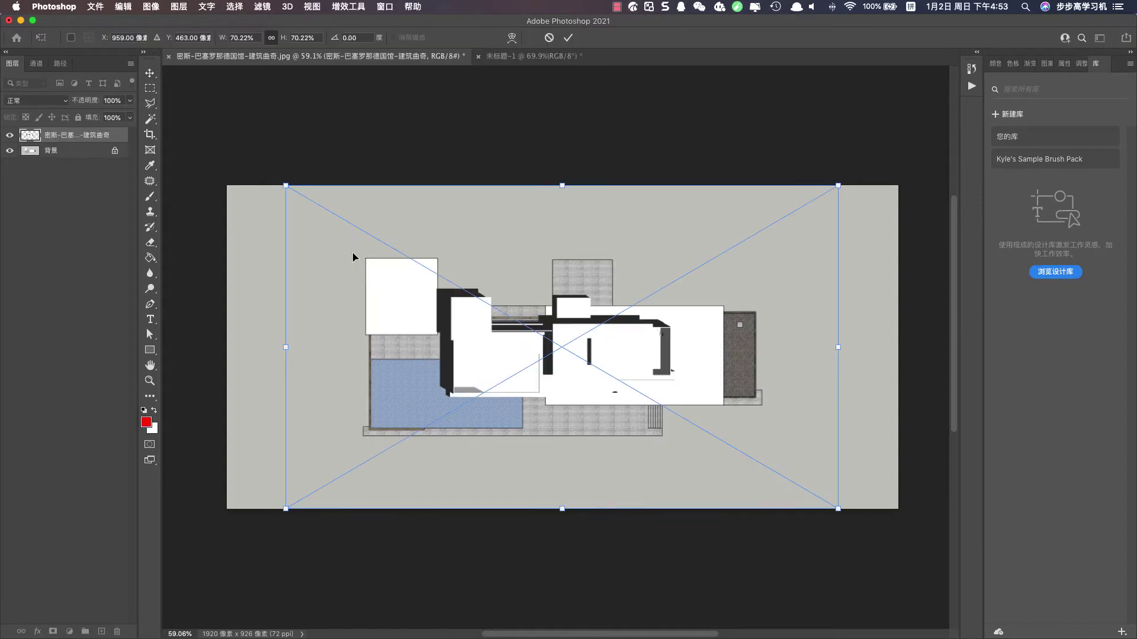
key(Return)
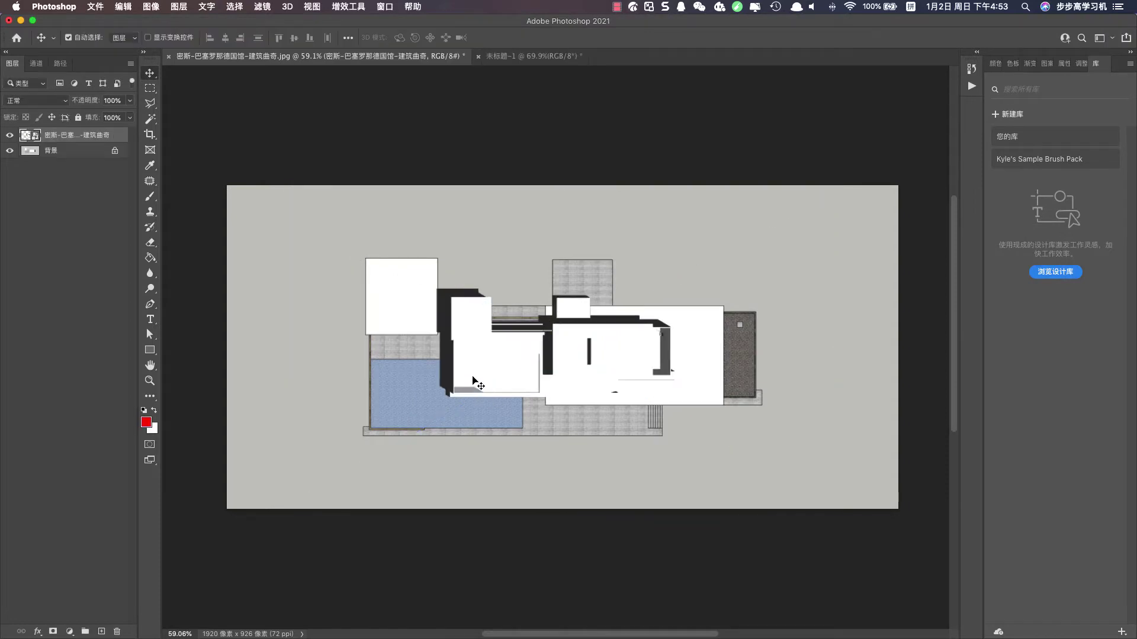
Move the shadow layer so its building's lower-left corner coincides with the lower-left corner of the plan's base.
drag(472, 379, 393, 412)
scroll(387, 440, left, 5)
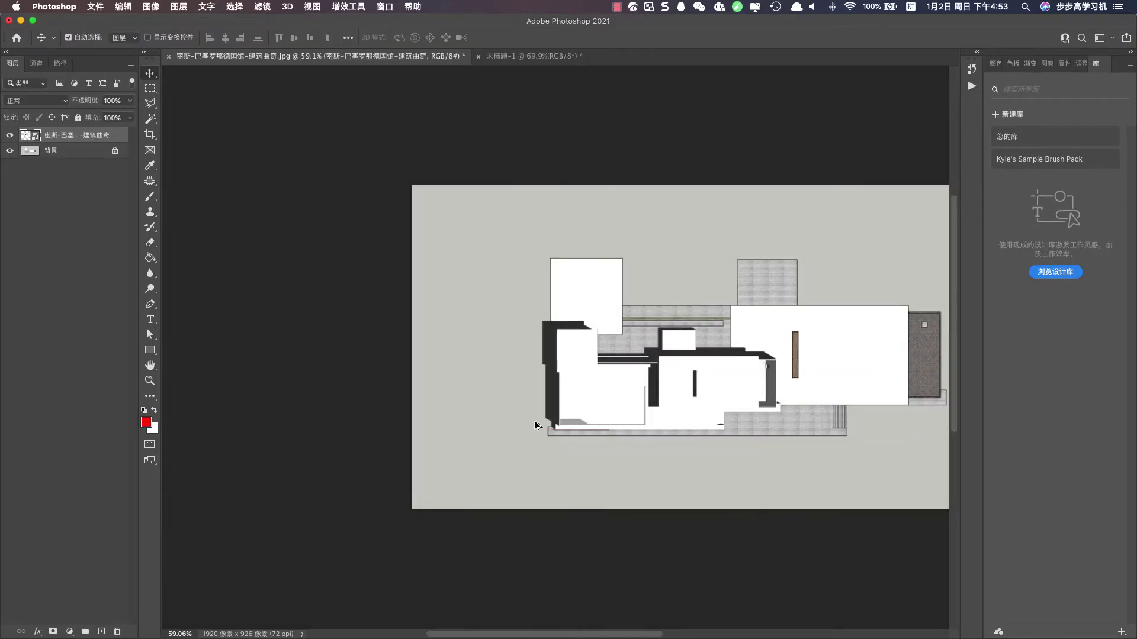
scroll(534, 426, down, 3)
scroll(577, 418, down, 3)
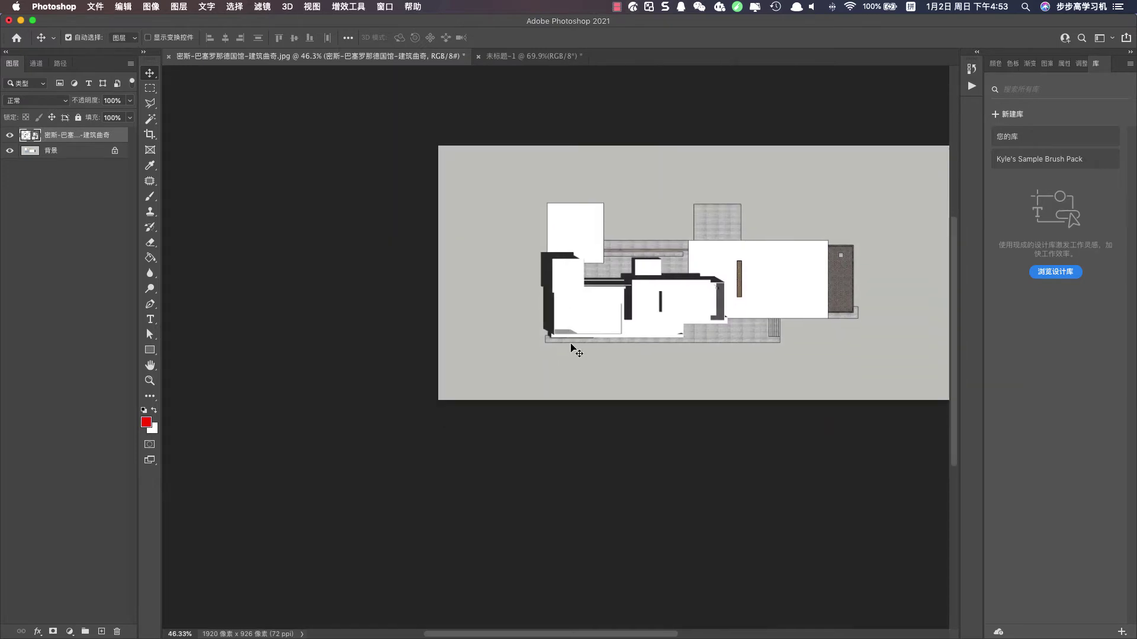
scroll(573, 349, up, 5)
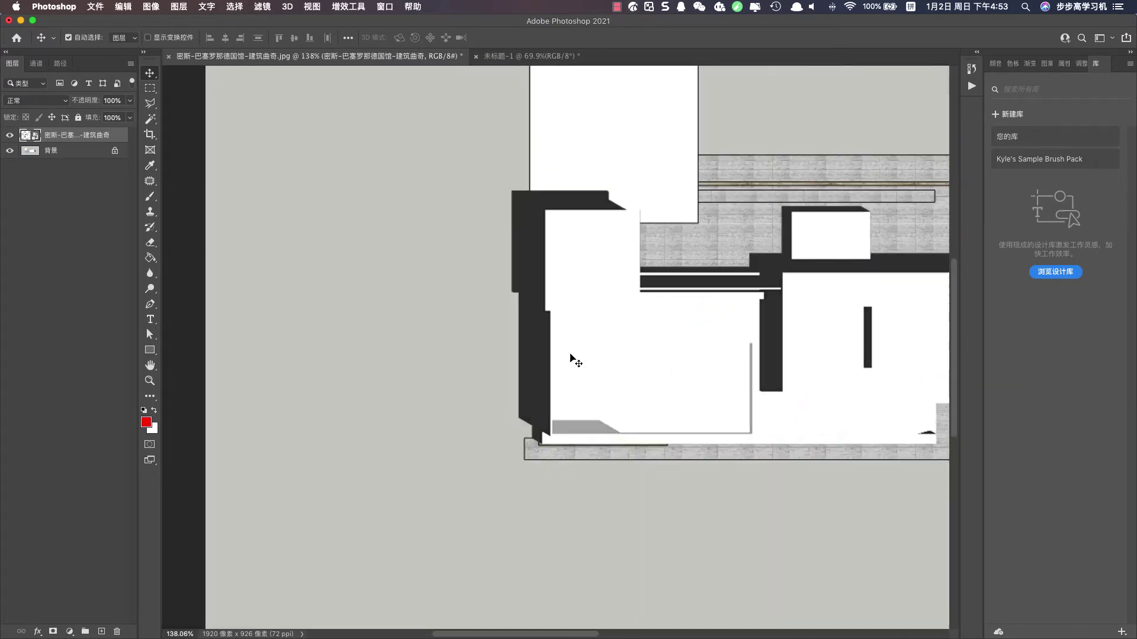
drag(574, 361, 572, 416)
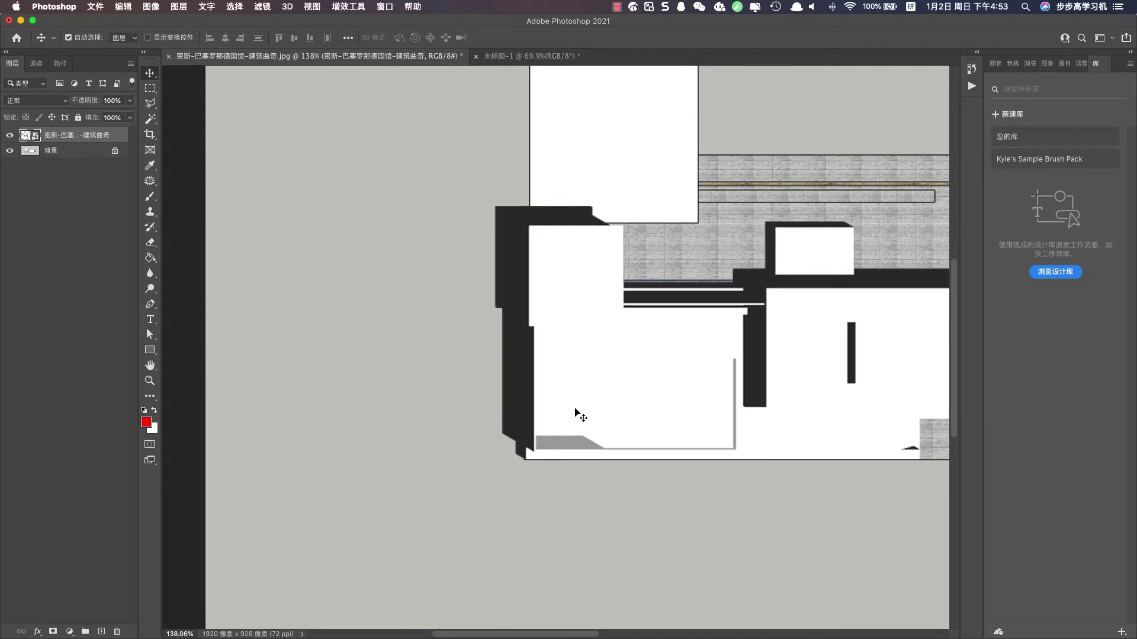
key(ctrl+super+a)
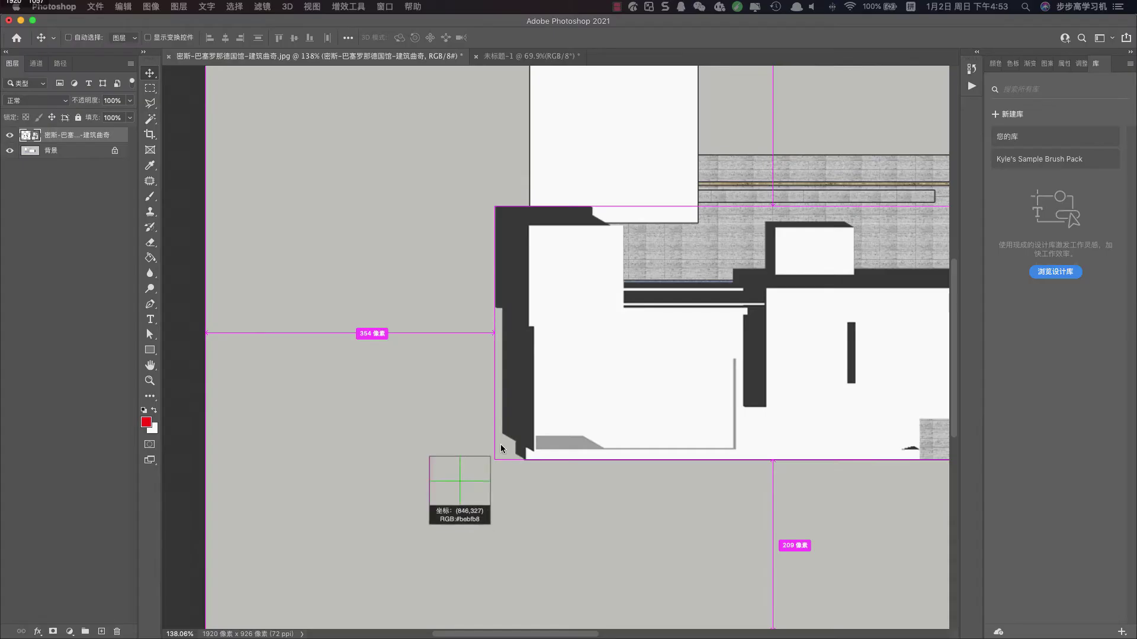
drag(501, 446, 545, 476)
double_click(545, 467)
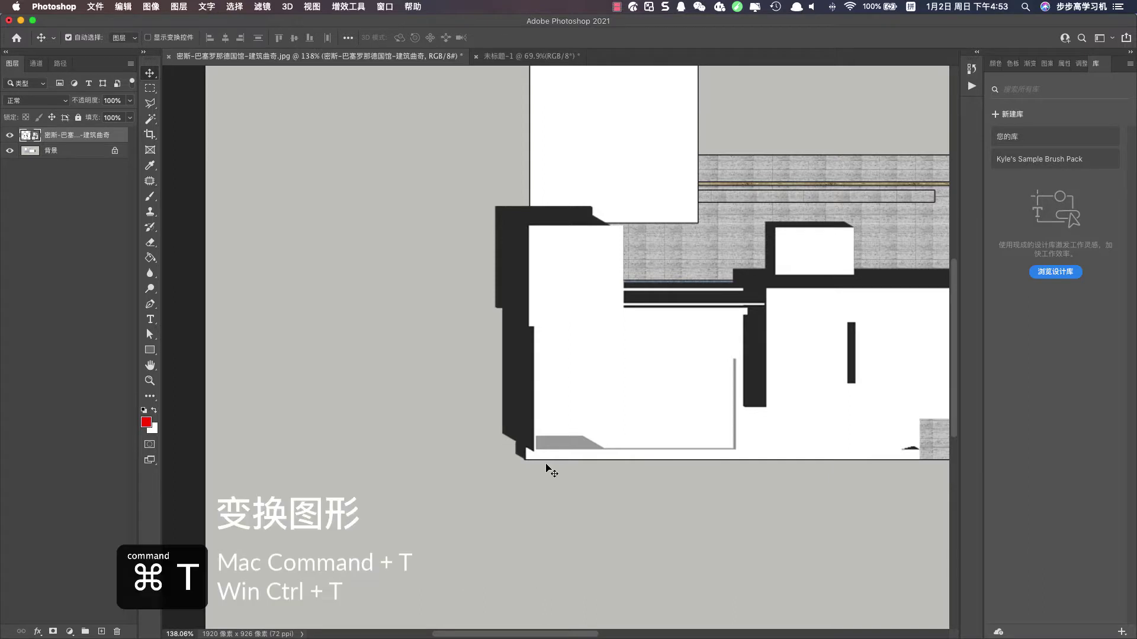
Scale the shadow layer proportionally to 124.22% about the lower-left corner of the plan's base and commit the transform.
key(super+t)
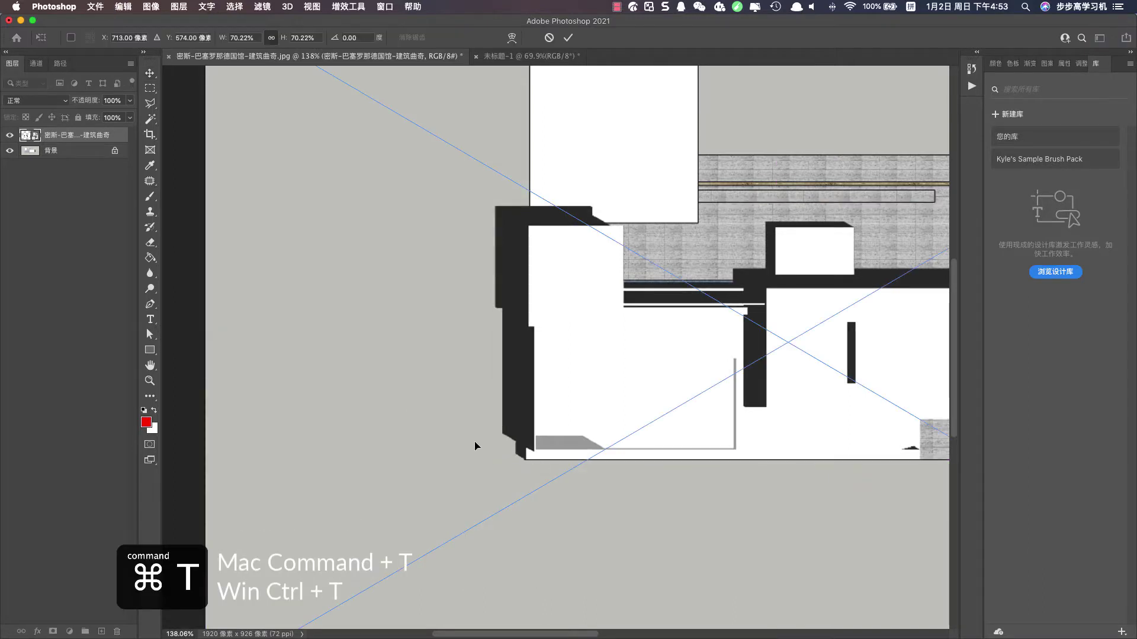
alt+click(526, 460)
scroll(491, 450, right, 15)
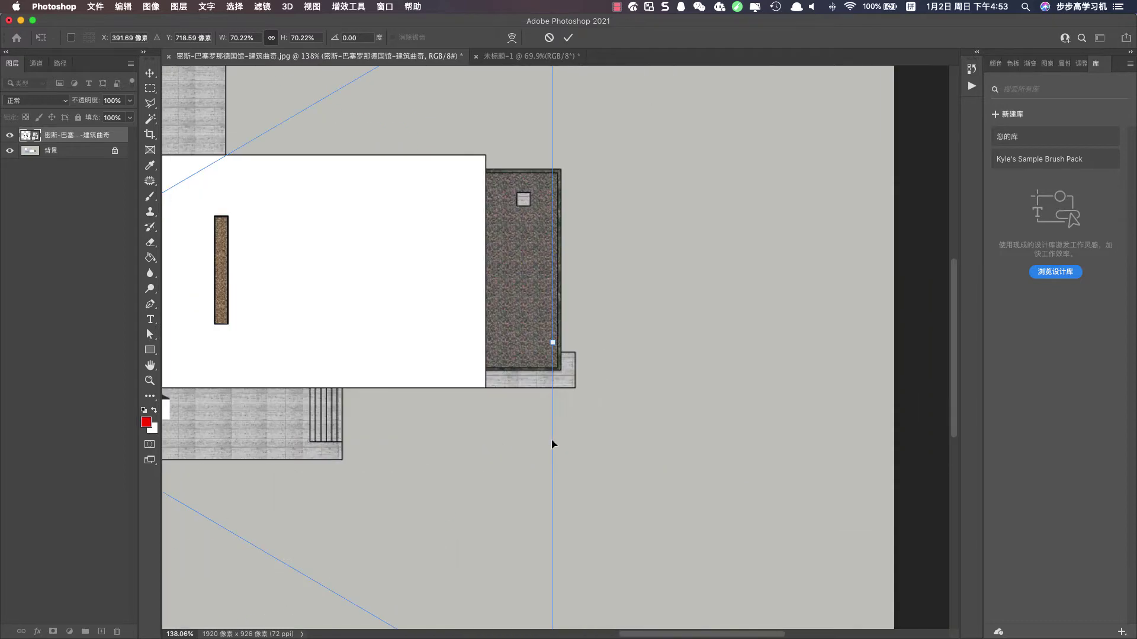
scroll(552, 444, down, 8)
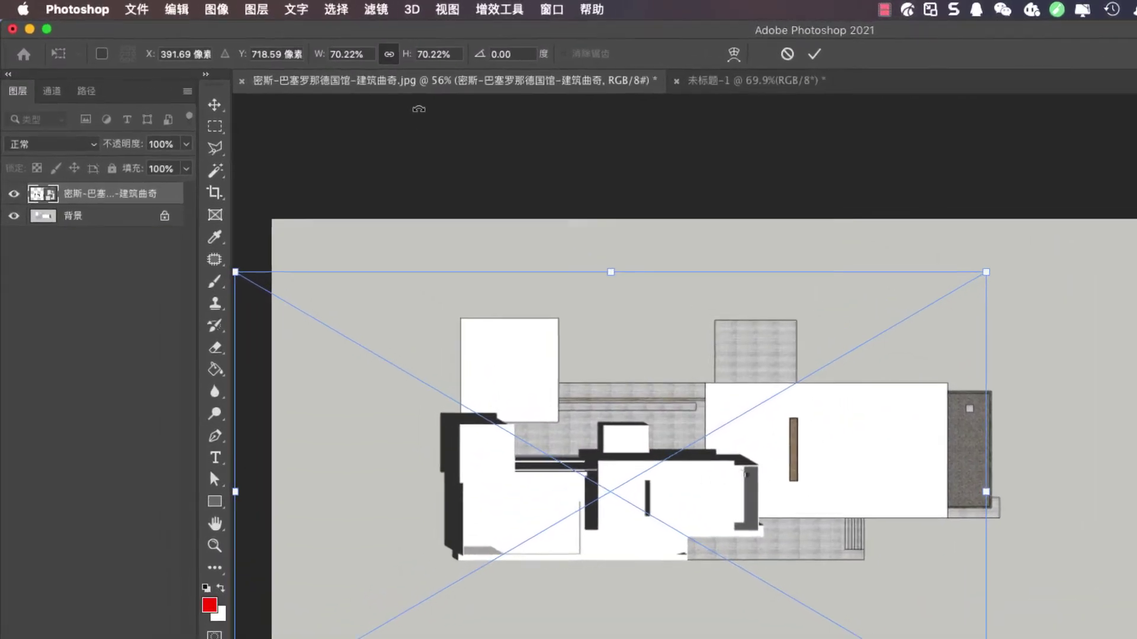
click(271, 38)
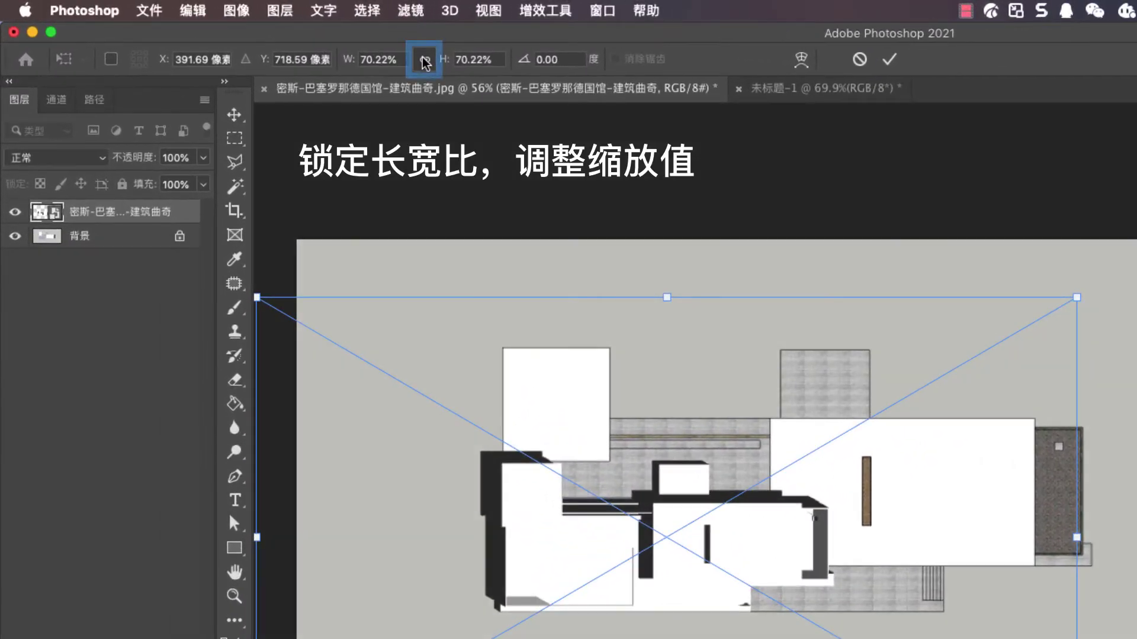
click(462, 59)
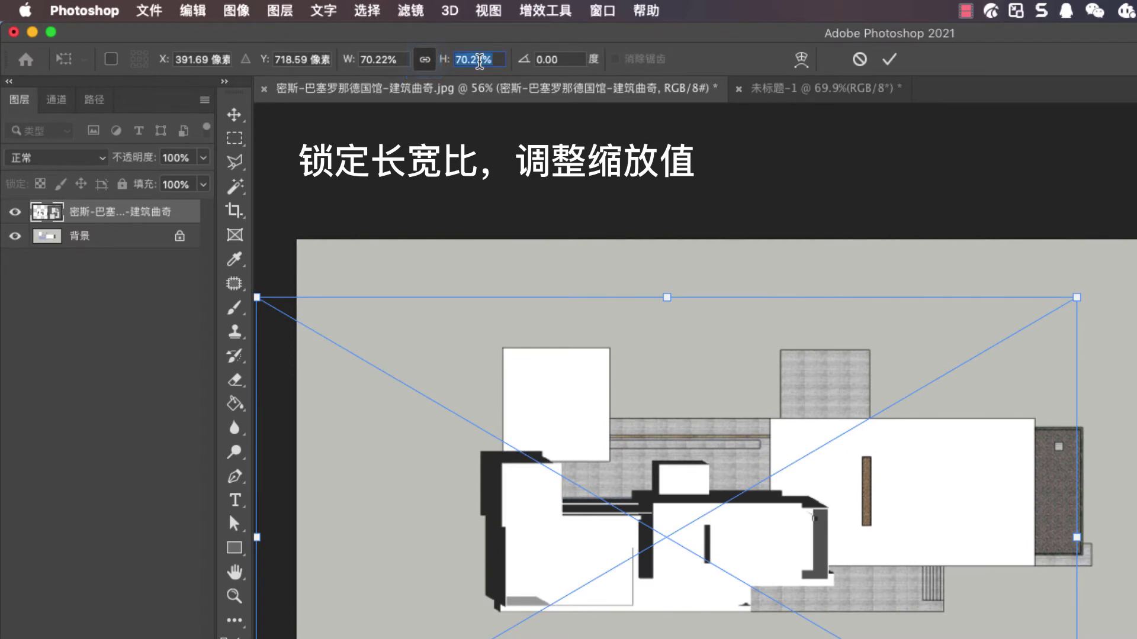
scroll(473, 59, up, 13)
scroll(479, 60, up, 20)
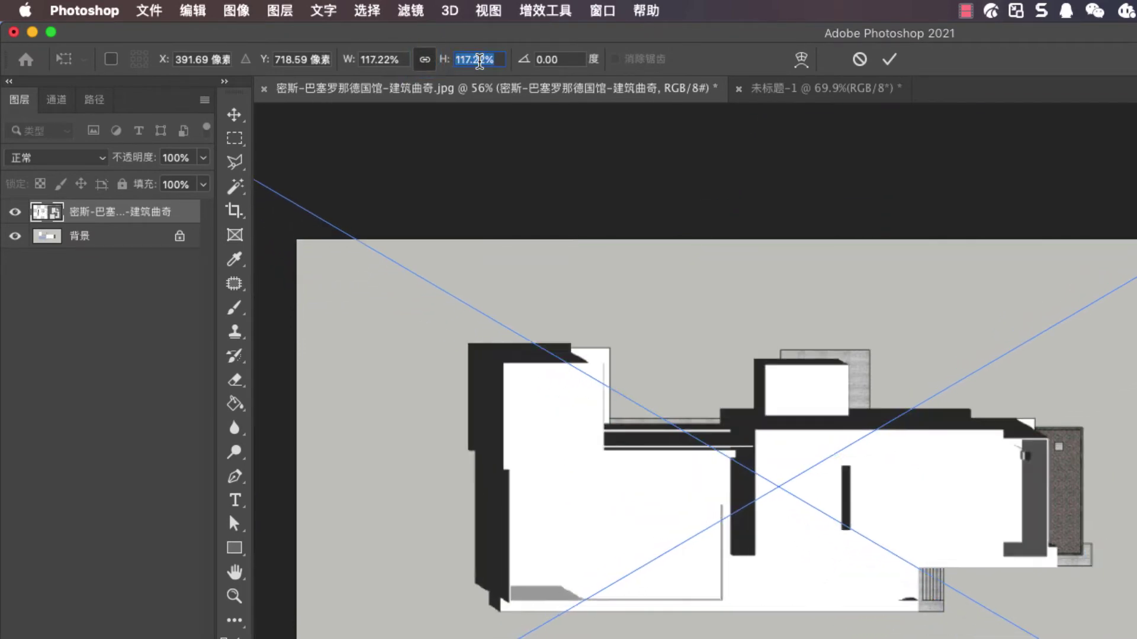
scroll(479, 61, down, 9)
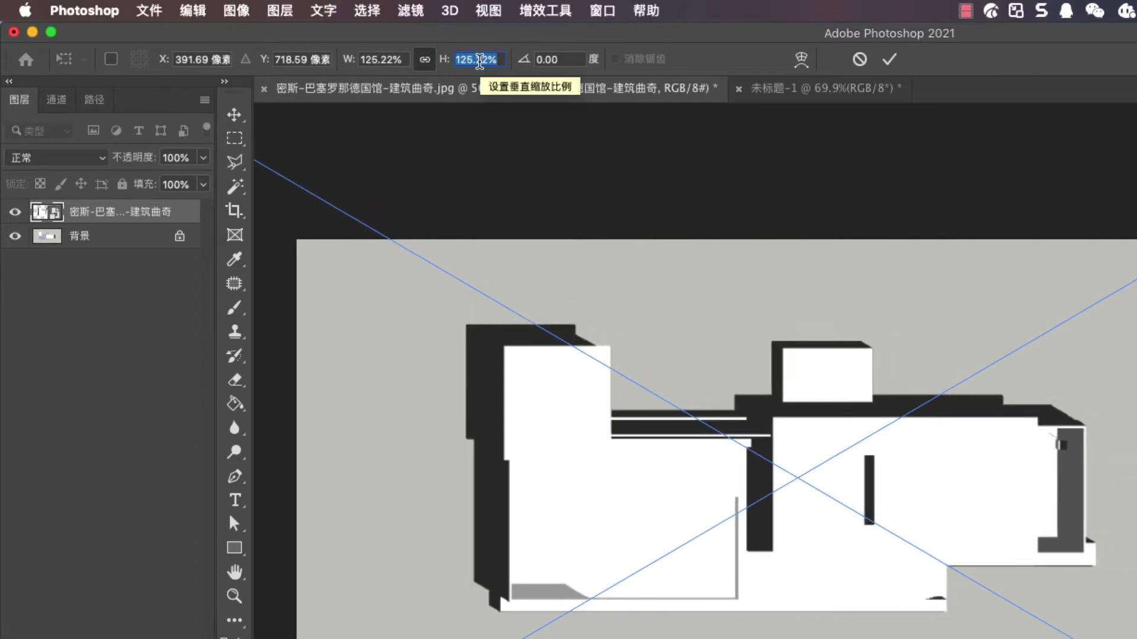
scroll(479, 61, down, 1)
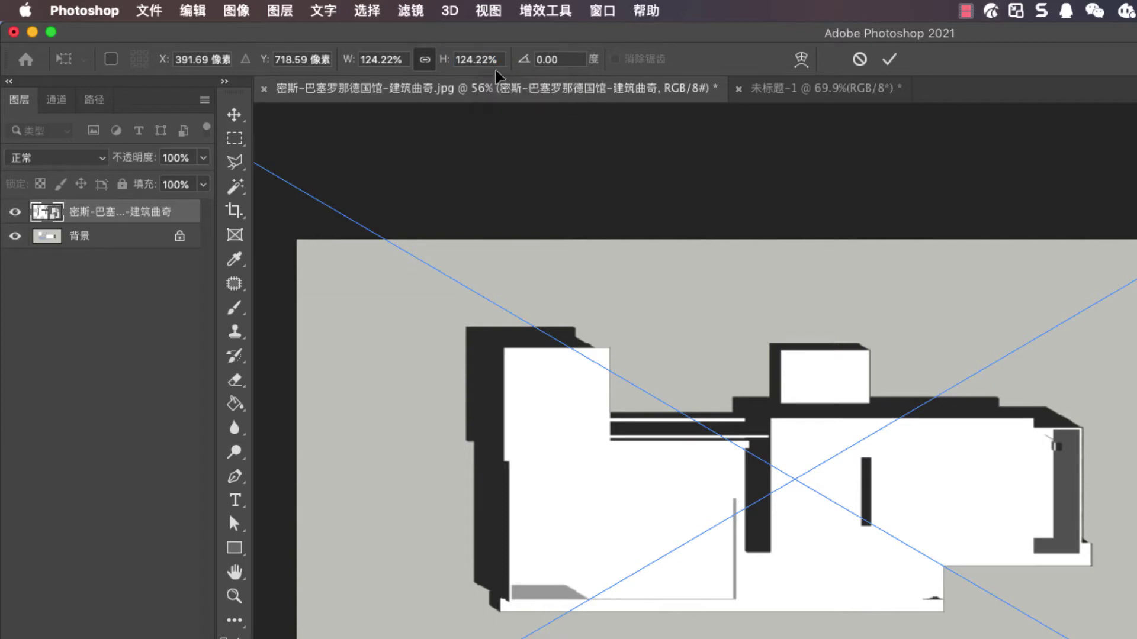
key(Return)
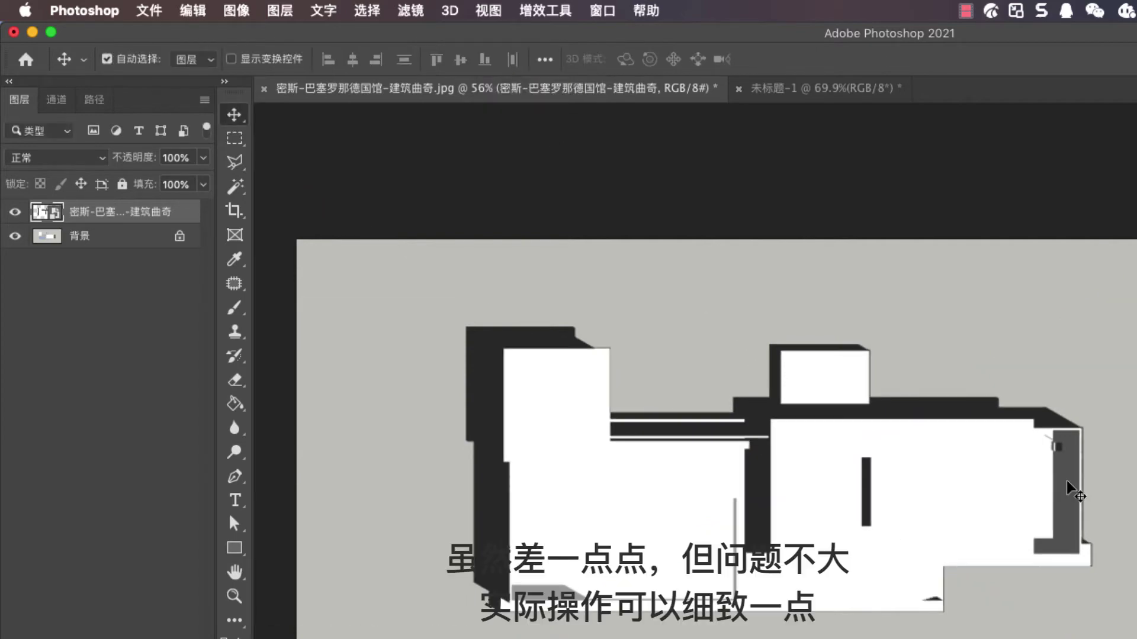
Set the shadow layer's blend mode to Multiply (正片叠底) and lower its opacity to about 46%.
scroll(1084, 473, up, 8)
scroll(1086, 445, down, 6)
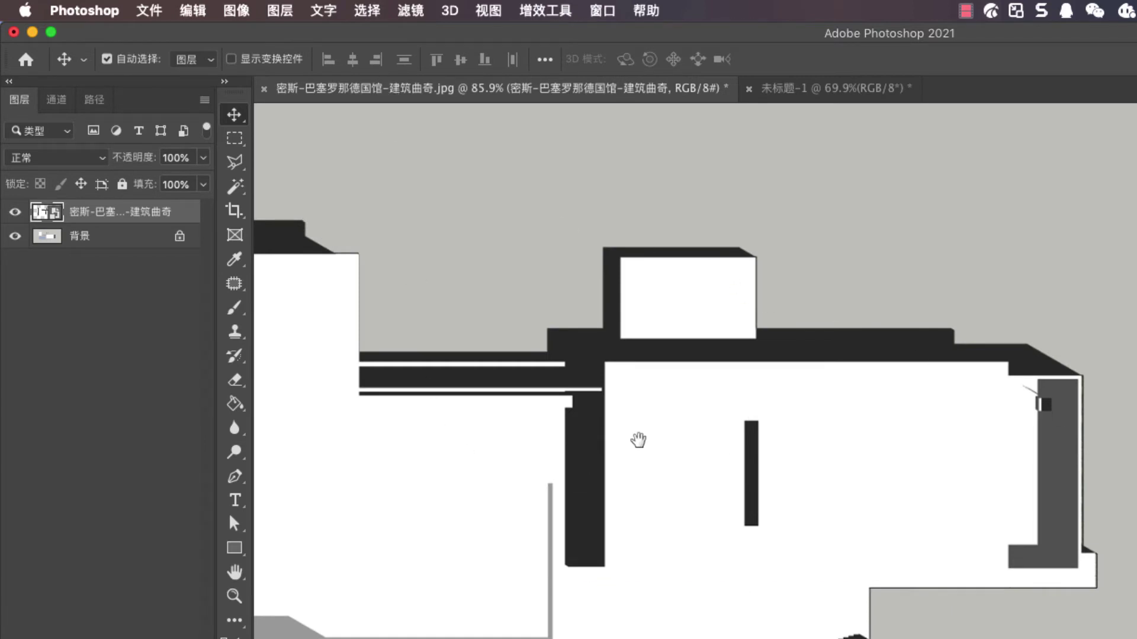
drag(639, 442, 859, 436)
click(59, 159)
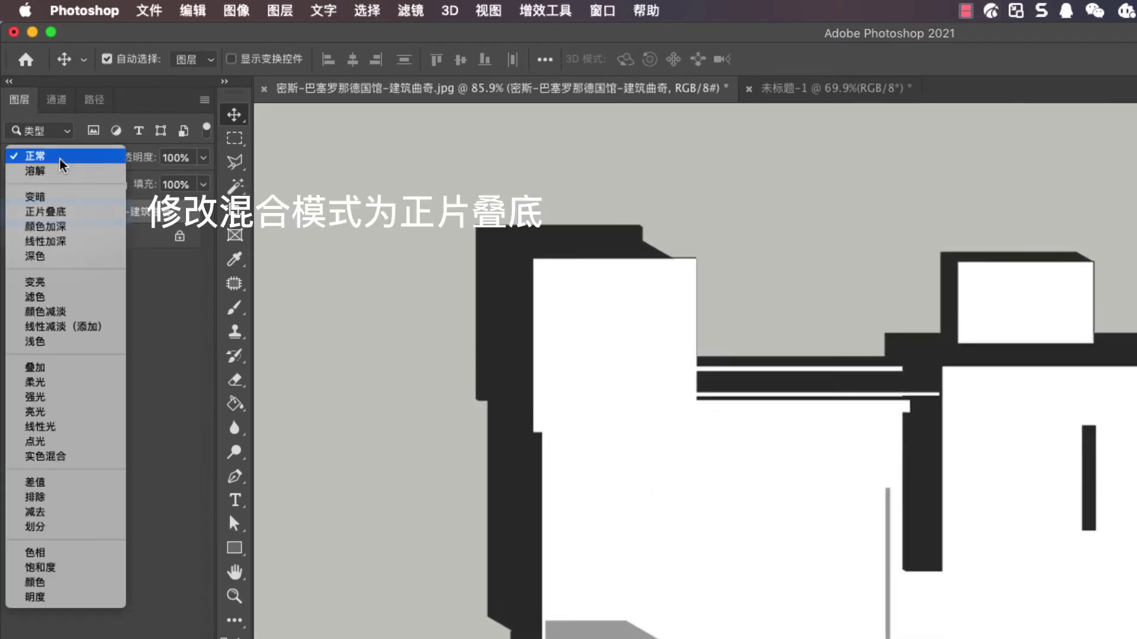
click(66, 213)
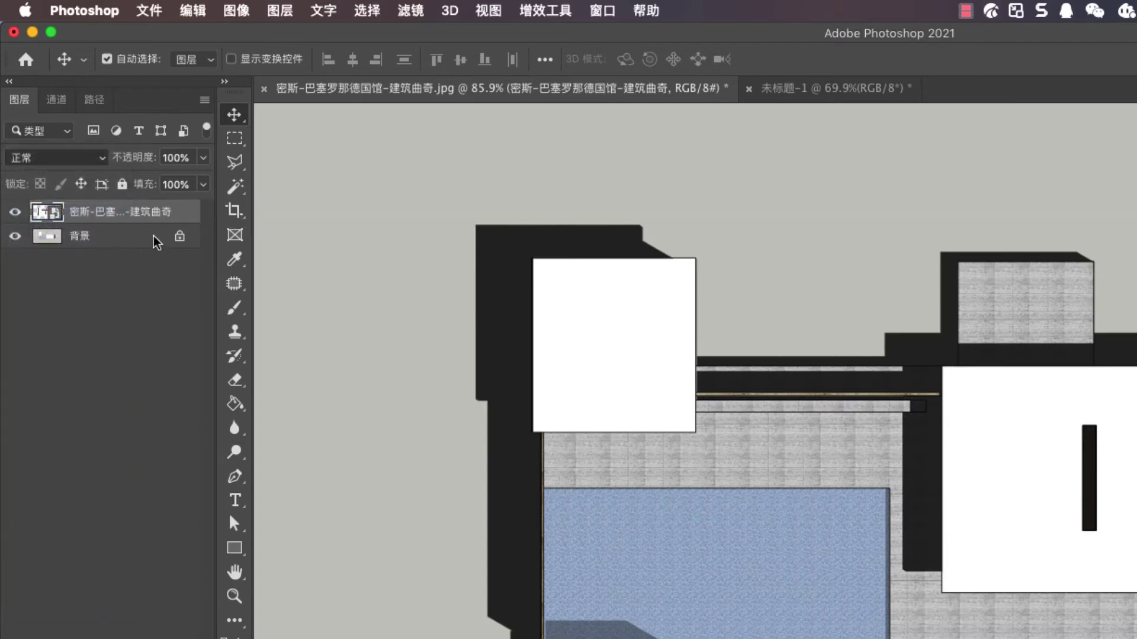
drag(135, 165, 88, 159)
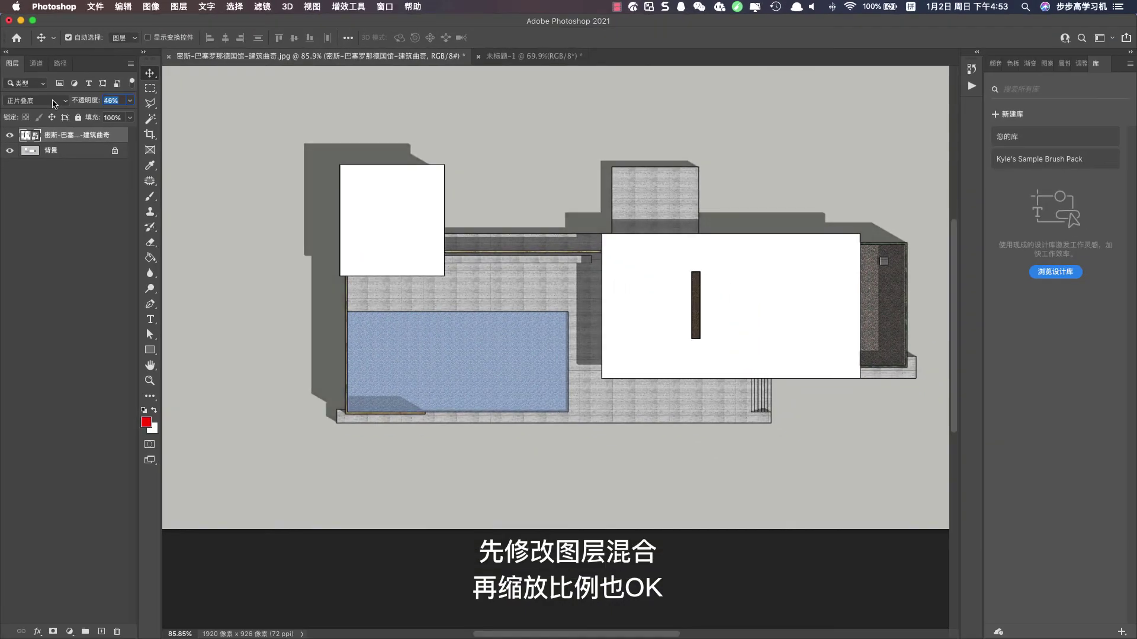
drag(54, 103, 54, 104)
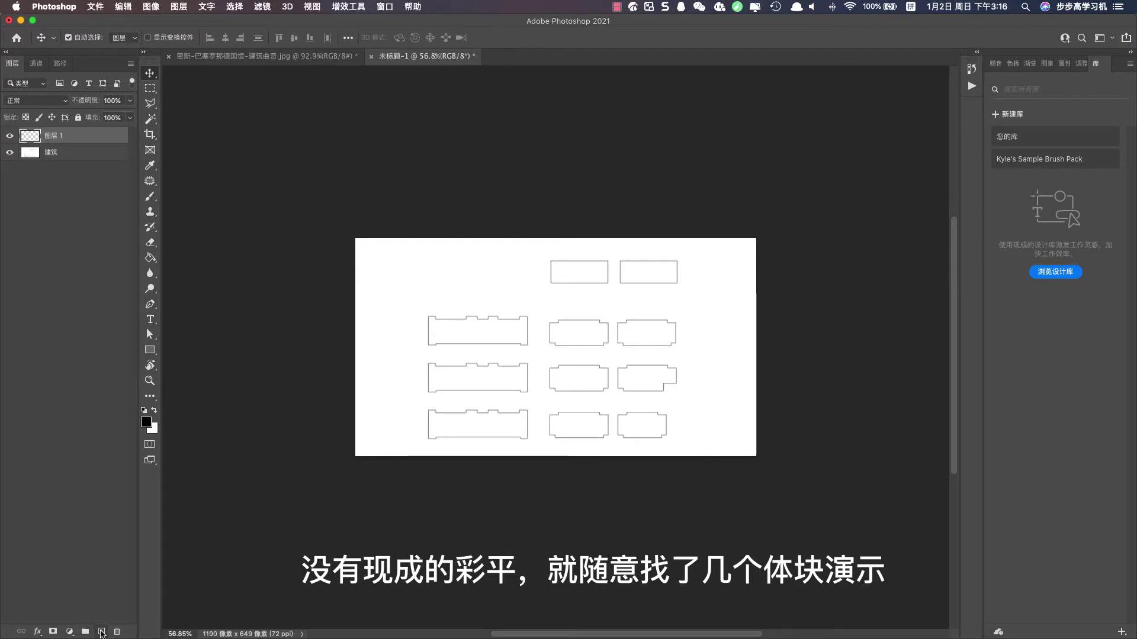
Fill all eleven building outlines in 未标题-1 with black on layer 图层 1 using the Paint Bucket.
click(151, 258)
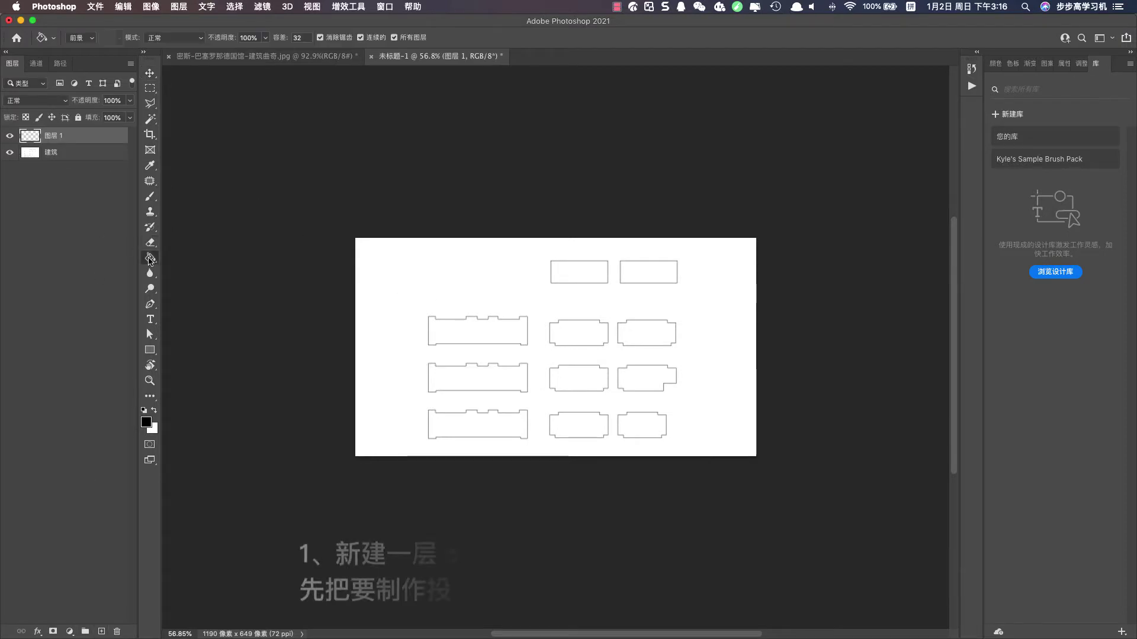
click(477, 331)
click(477, 378)
click(579, 333)
click(578, 378)
click(646, 333)
click(647, 378)
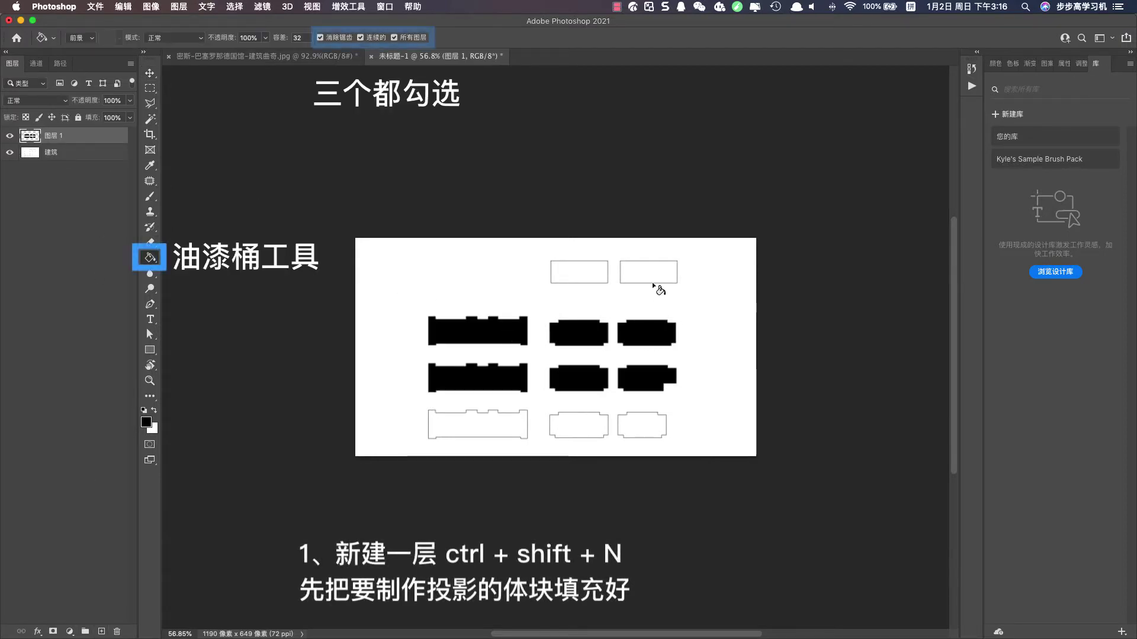
click(648, 272)
click(578, 273)
click(642, 425)
click(578, 425)
click(477, 424)
Rename the layer holding the black building fills to 建筑顶部.
double_click(52, 136)
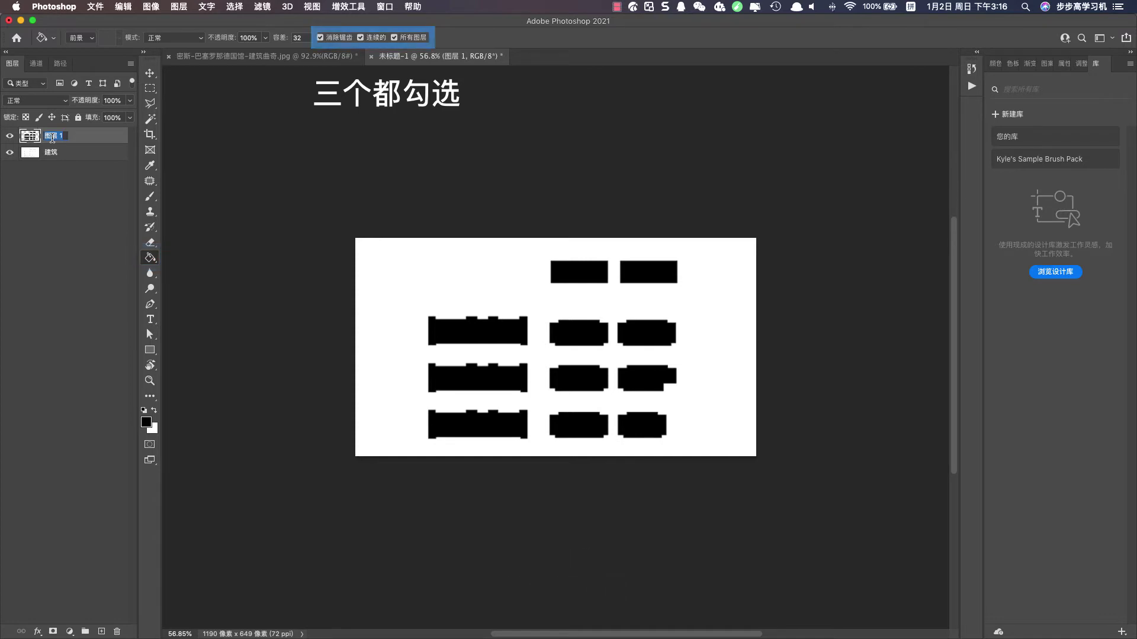
text(建筑顶部)
key(Return)
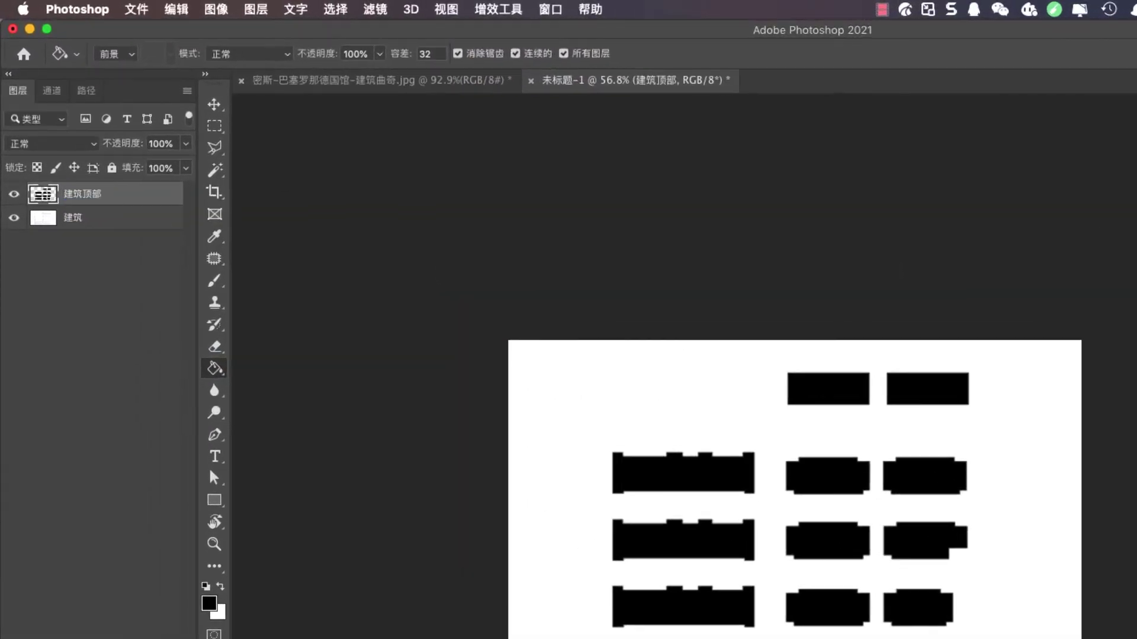
Duplicate the 建筑顶部 layer and give the copy the same name, 建筑顶部.
key(super+j)
double_click(93, 195)
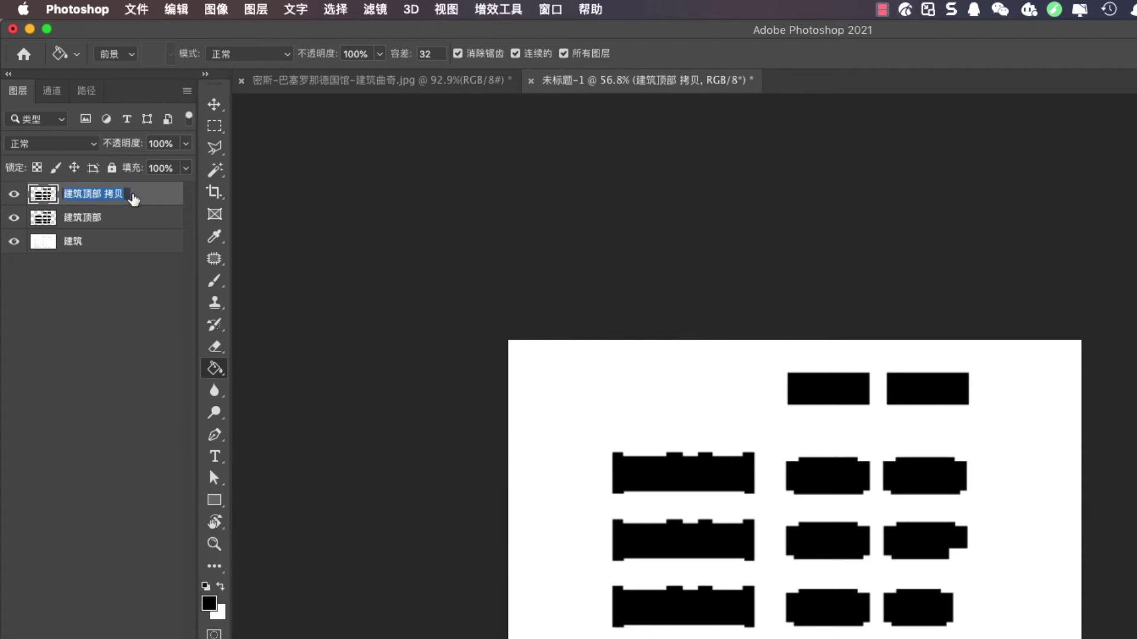
key(Return)
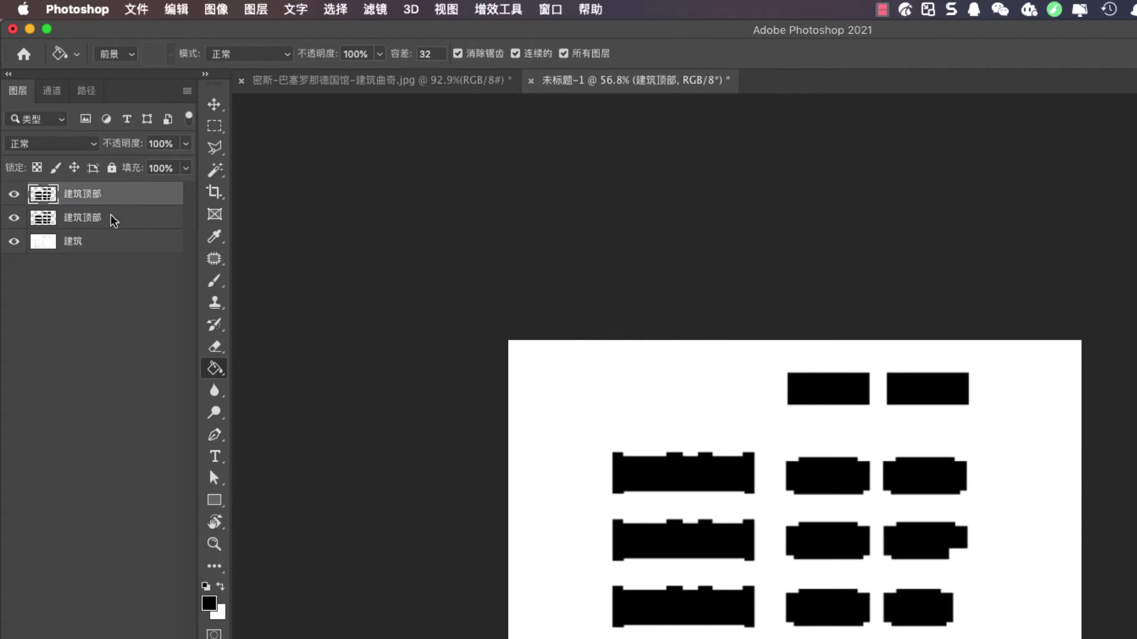
Put the lower 建筑顶部 layer into a group of its own and invert the upper 建筑顶部 layer to white.
click(111, 225)
key(super+g)
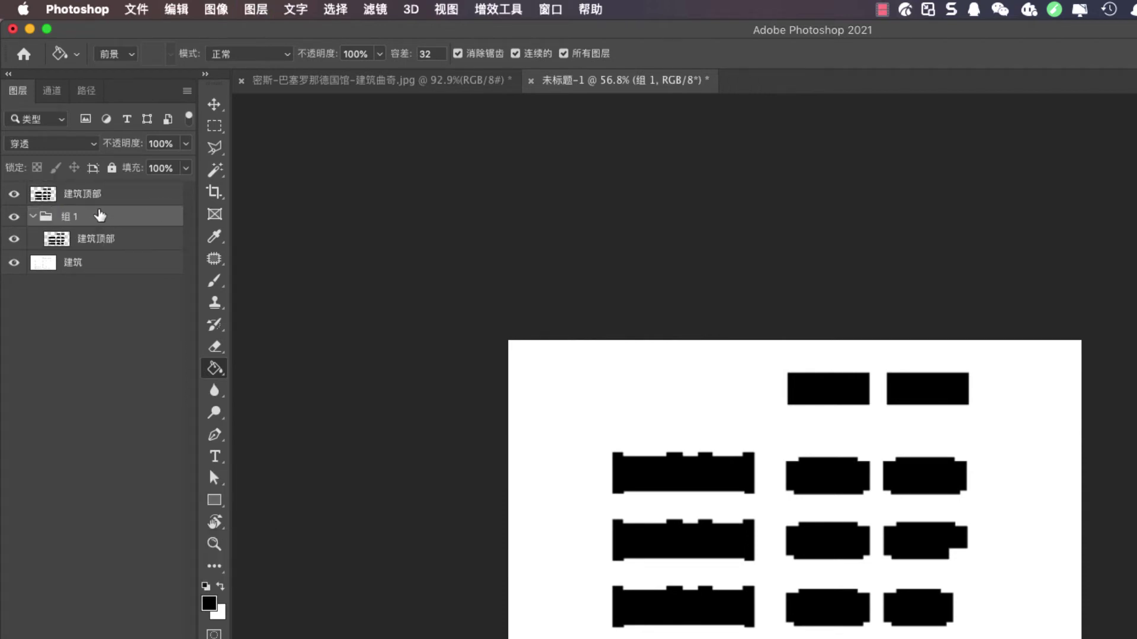
click(88, 194)
key(super+i)
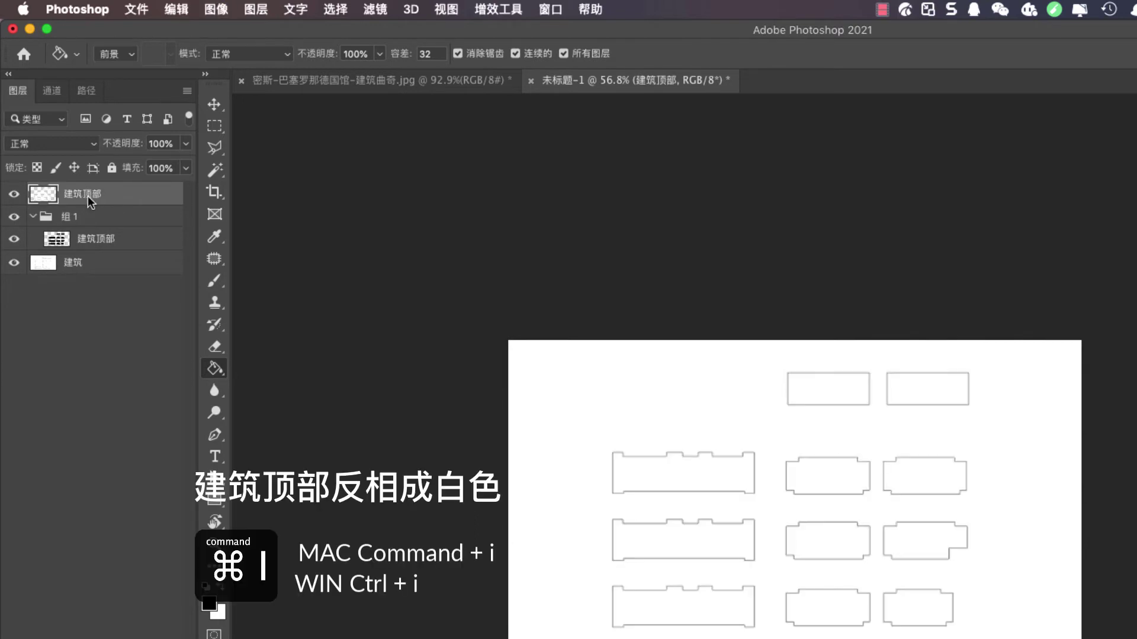
Rename the black layer inside the group to 投影.
double_click(95, 239)
text(touying)
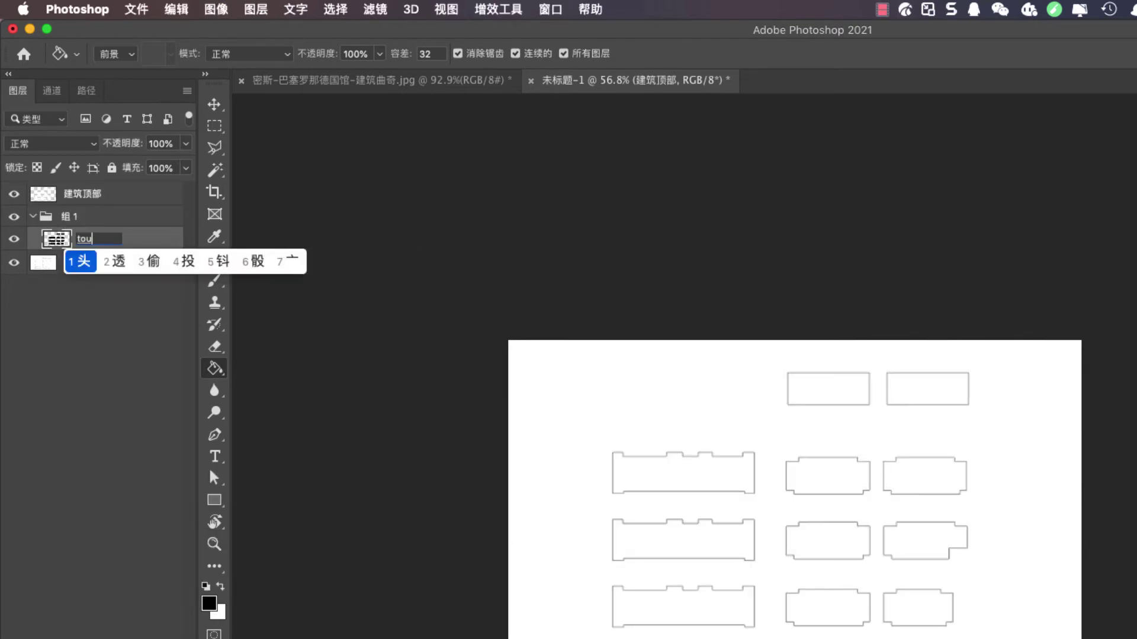
key(space)
key(Return)
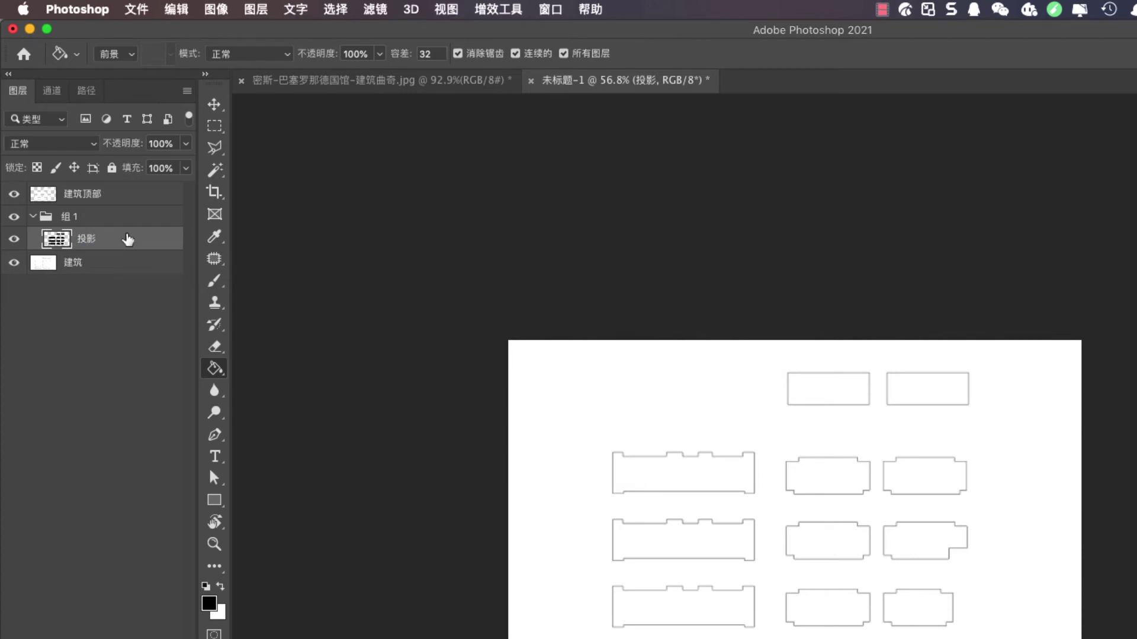
Build the diagonal building shadows by duplicating the 投影 layer 20 times, nudging the copies alternately up and left.
key(alt+shift+Up)
key(alt+shift+Left)
key(alt+shift+Up)
key(alt+shift+Left)
key(alt+shift+Up)
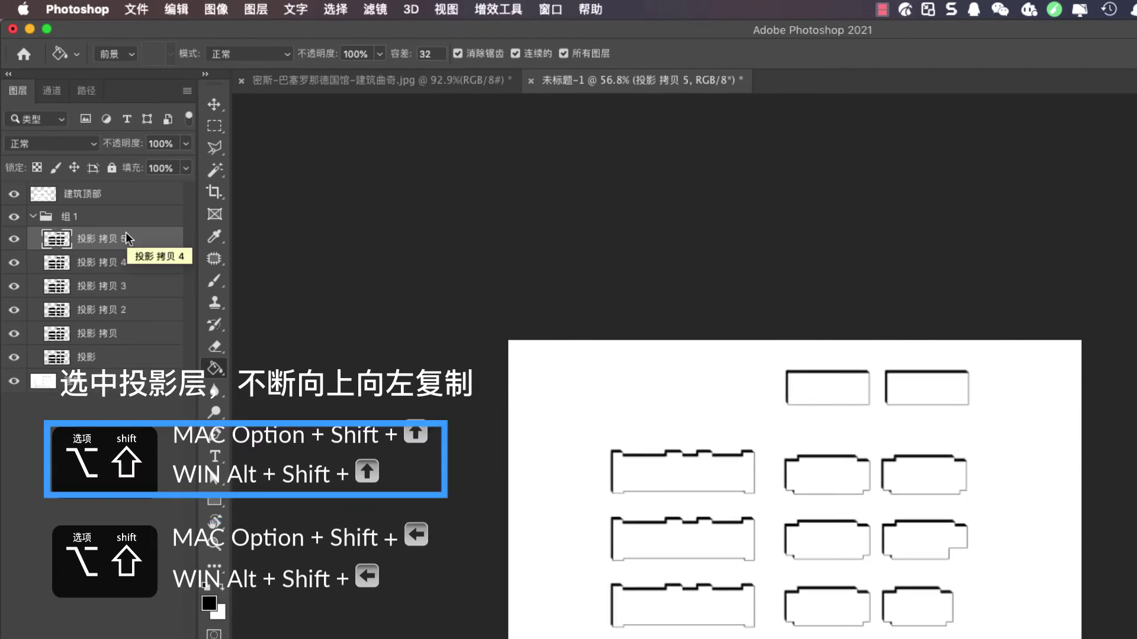
key(alt+shift+Up)
key(alt+shift+Left)
key(alt+shift+Up)
key(alt+shift+Left)
key(alt+shift+Up)
key(alt+shift+Left)
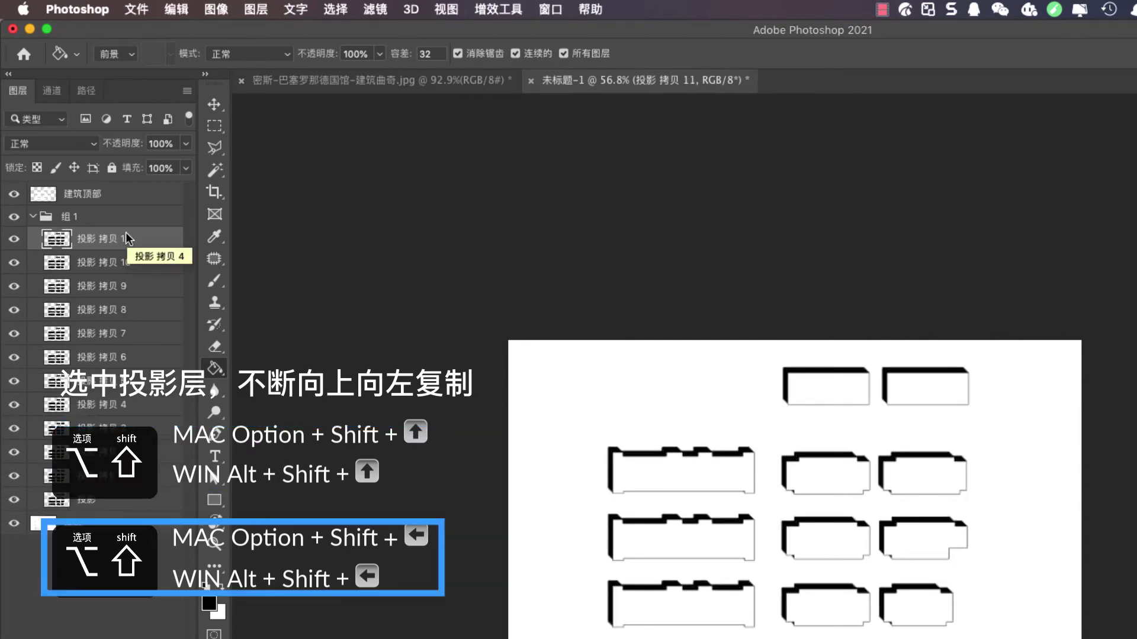
key(alt+shift+Up)
key(alt+shift+Left)
key(alt+shift+Up)
key(alt+shift+Left)
key(alt+shift+Up)
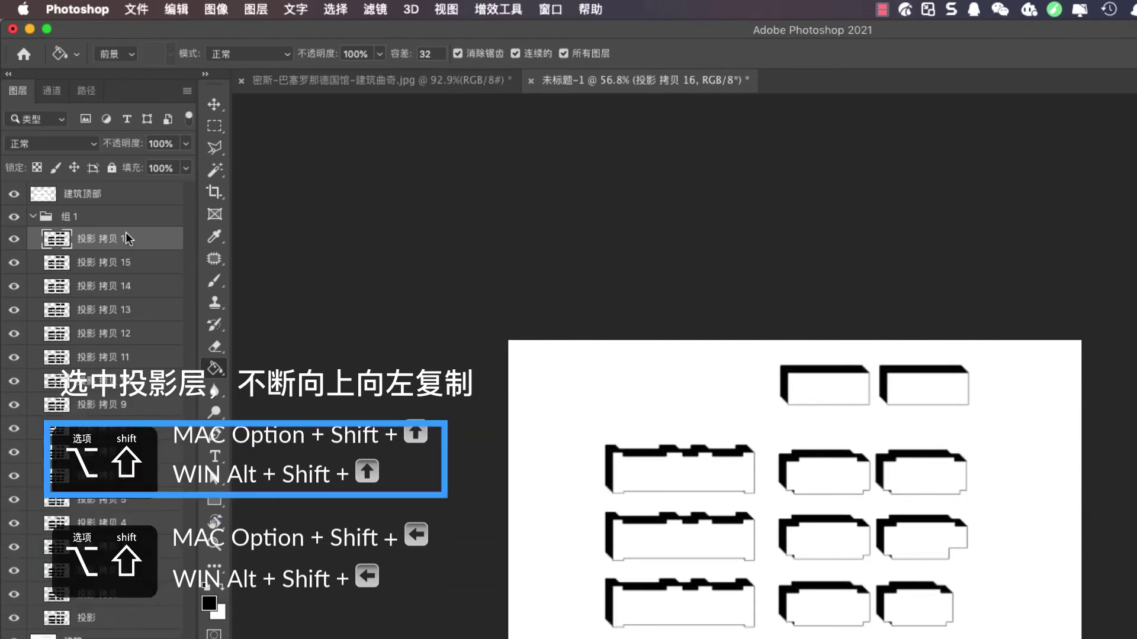
key(alt+shift+Left)
key(alt+shift+Up)
key(alt+shift+Left)
key(alt+shift+Up)
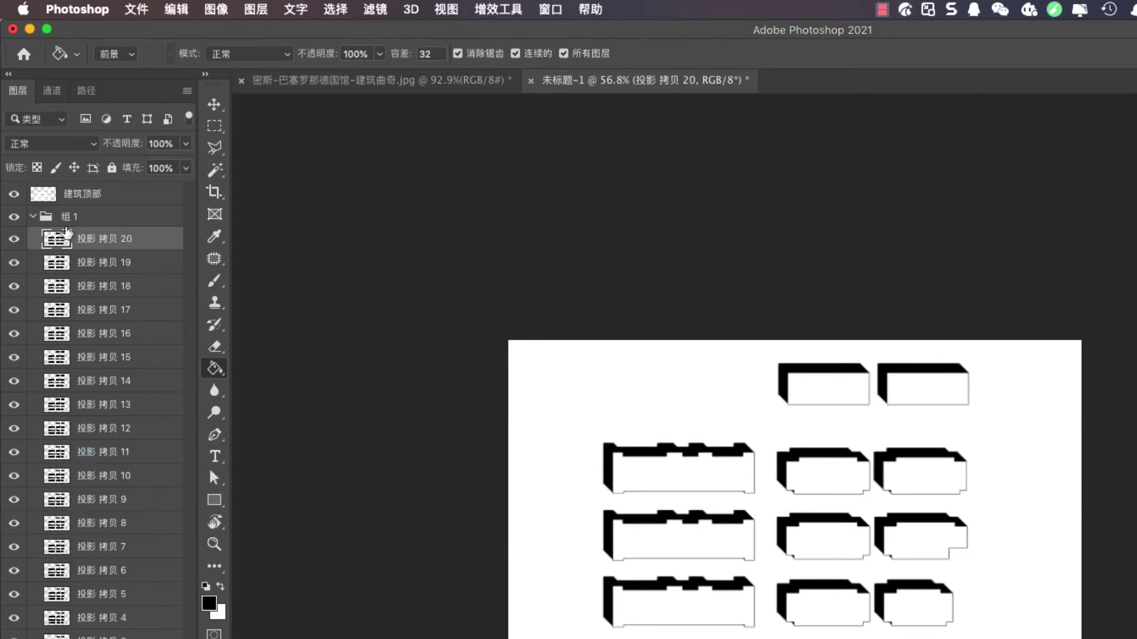
Merge the 投影 layer and all its copies into one layer and set its opacity to 65%.
shift+click(77, 637)
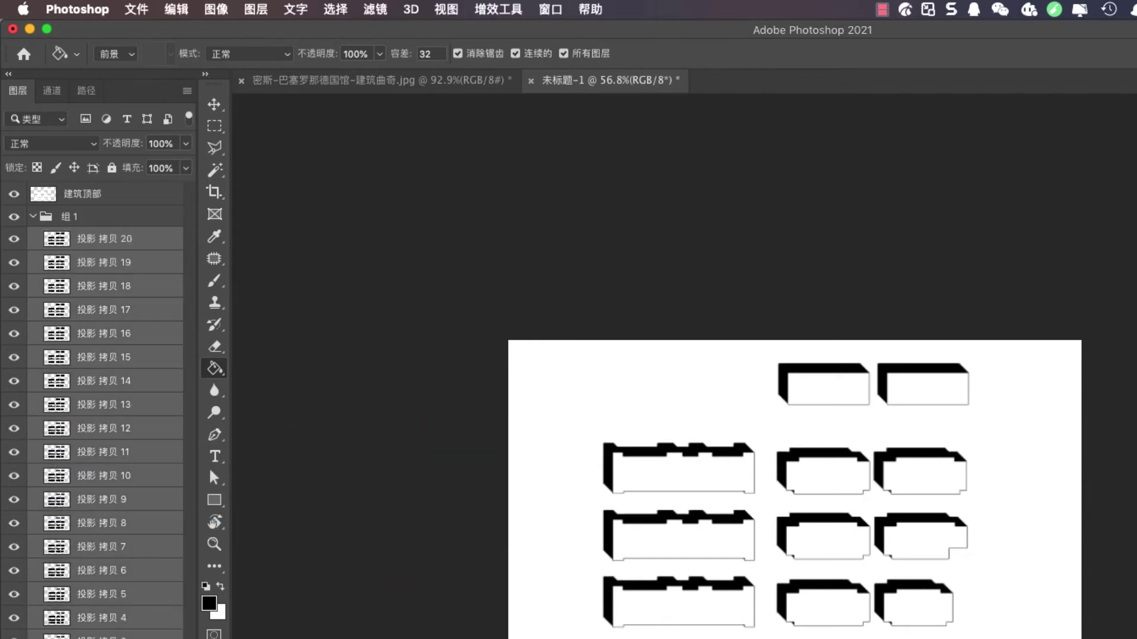
key(super+e)
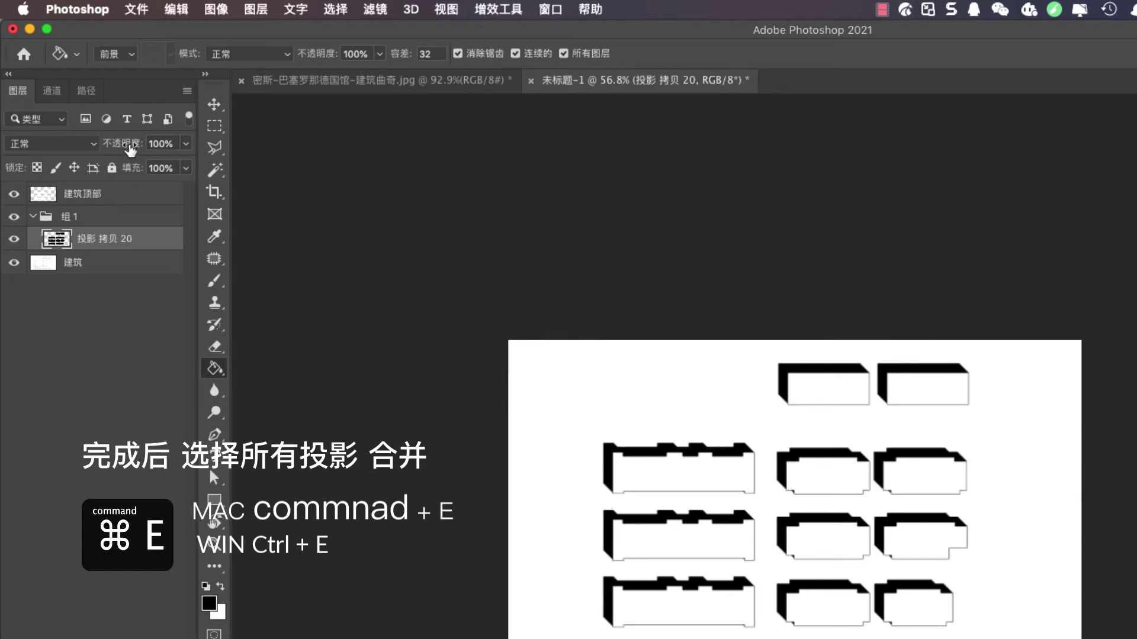
drag(130, 149, 90, 146)
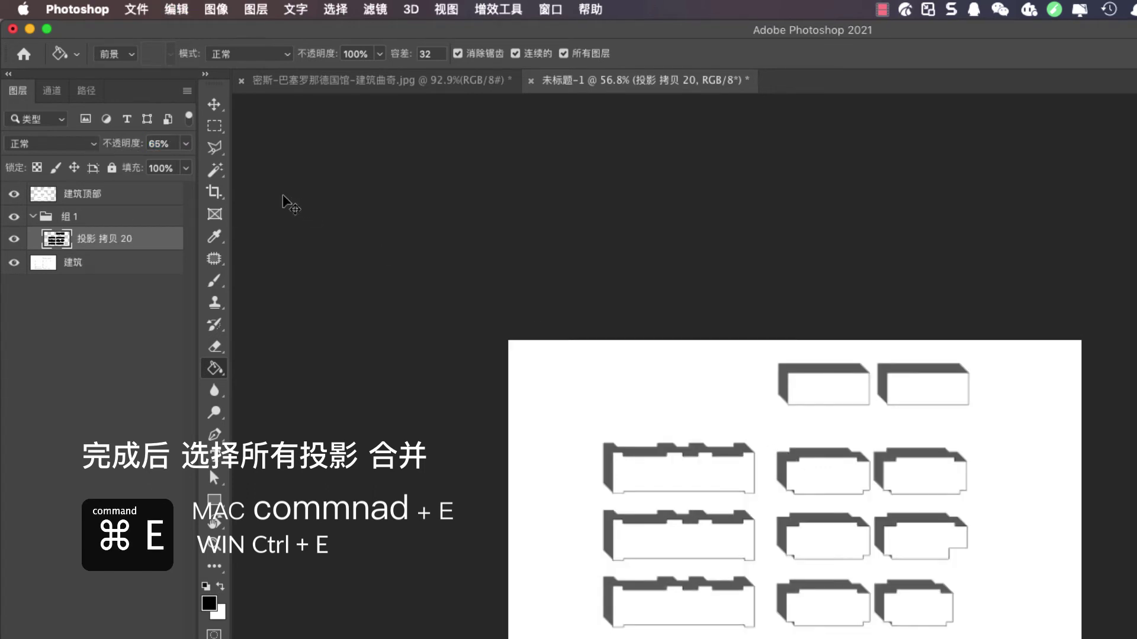
Mark the stair-stepped diagonal edge of a building's shadow with a thin red brush stroke on the 投影 拷贝 20 layer.
click(215, 107)
scroll(763, 529, up, 10)
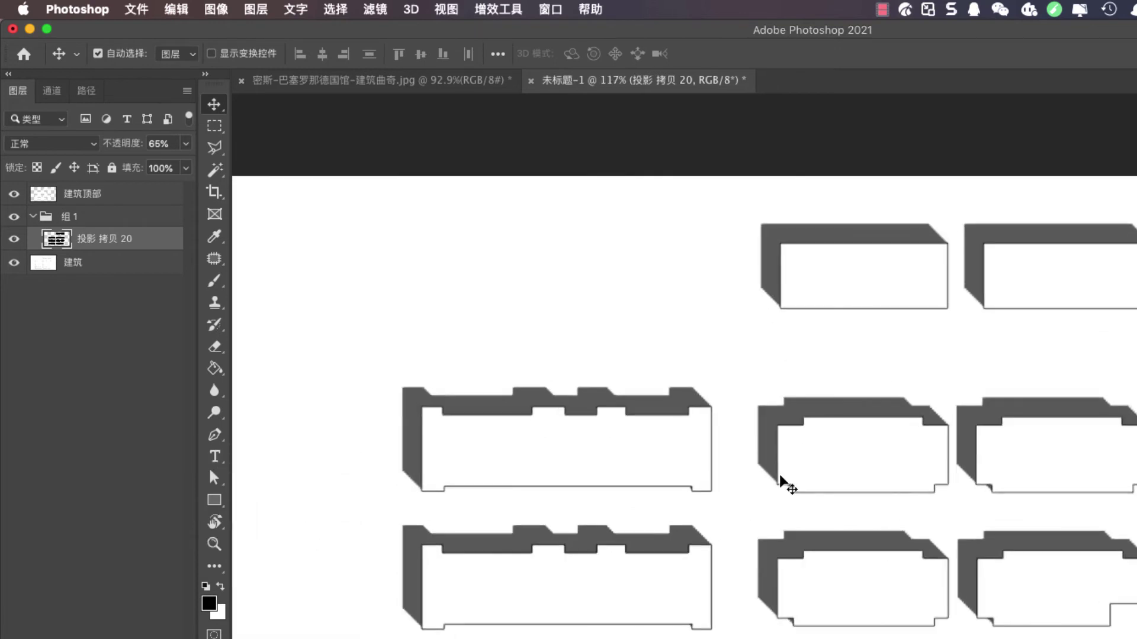
scroll(760, 453, up, 7)
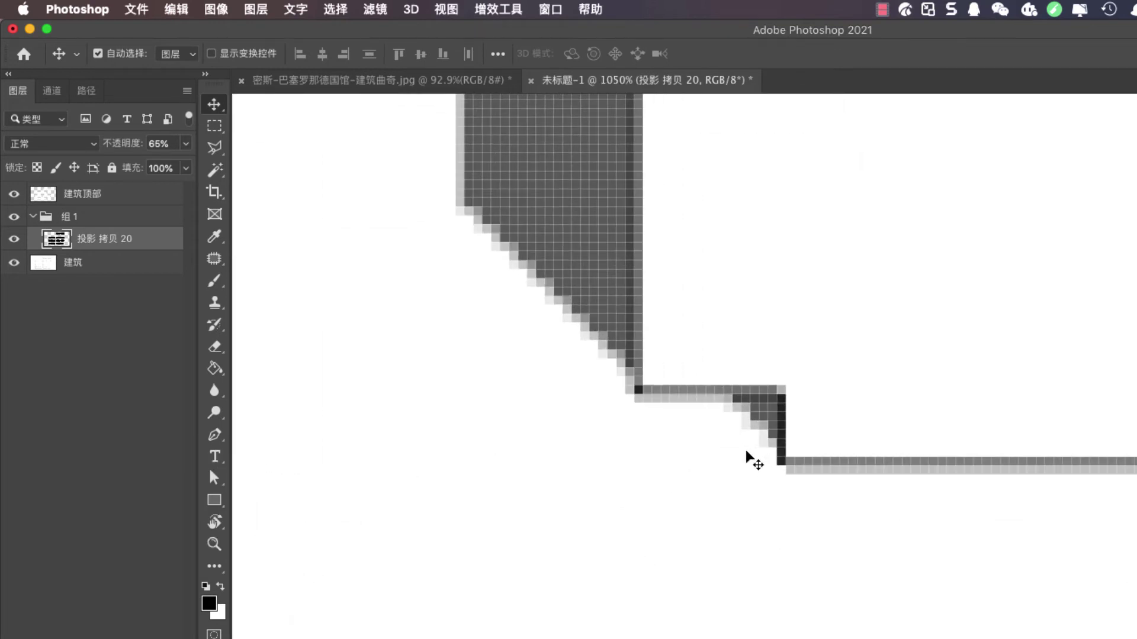
drag(617, 368, 696, 446)
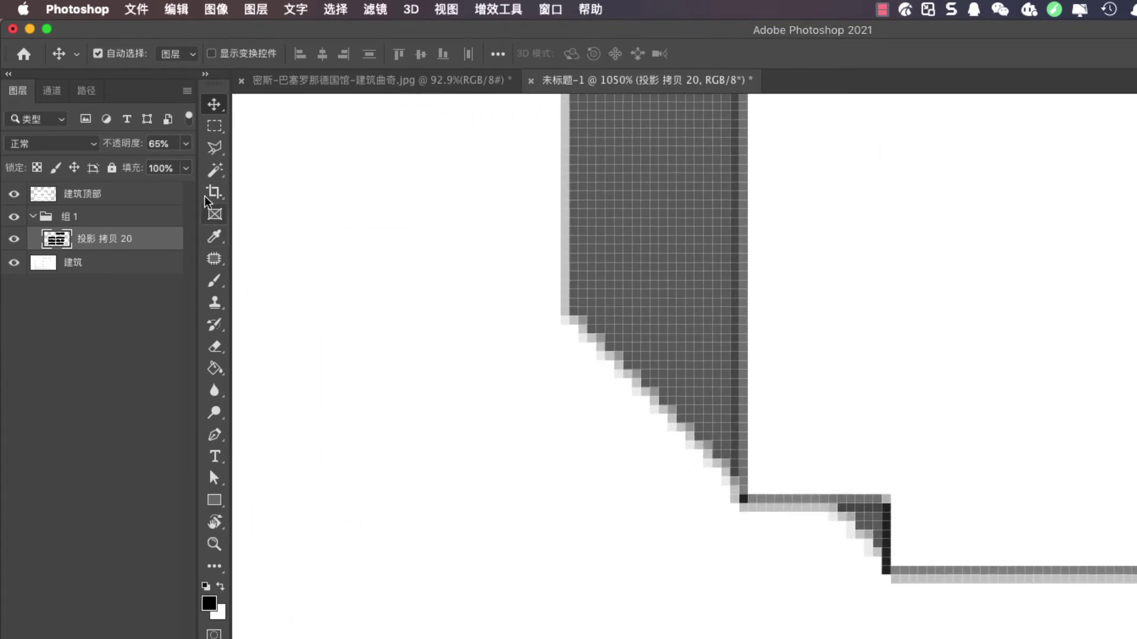
click(214, 280)
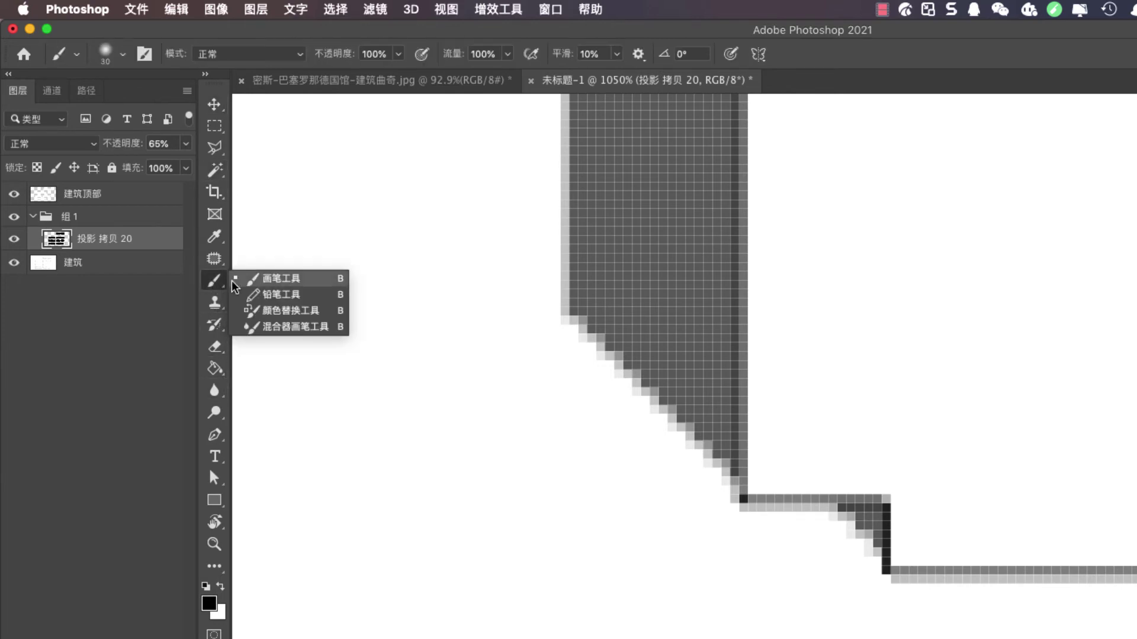
click(260, 279)
click(551, 312)
drag(554, 321, 585, 337)
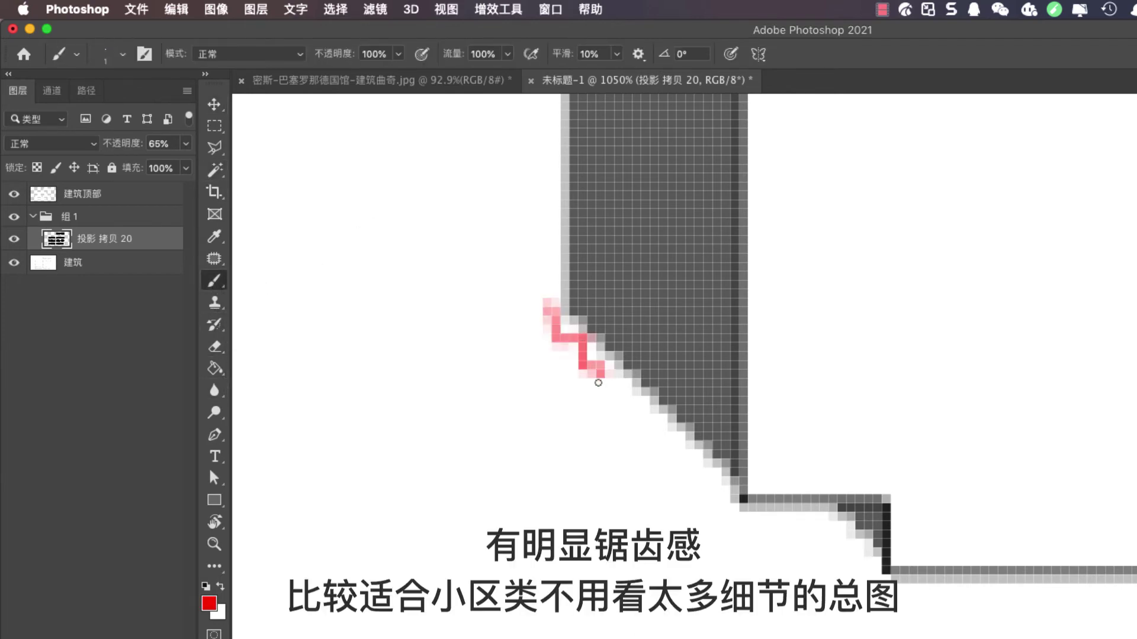
Undo the red brush marks and the opacity change on the 投影 拷贝 20 layer.
key(super+z)
key(super+z)
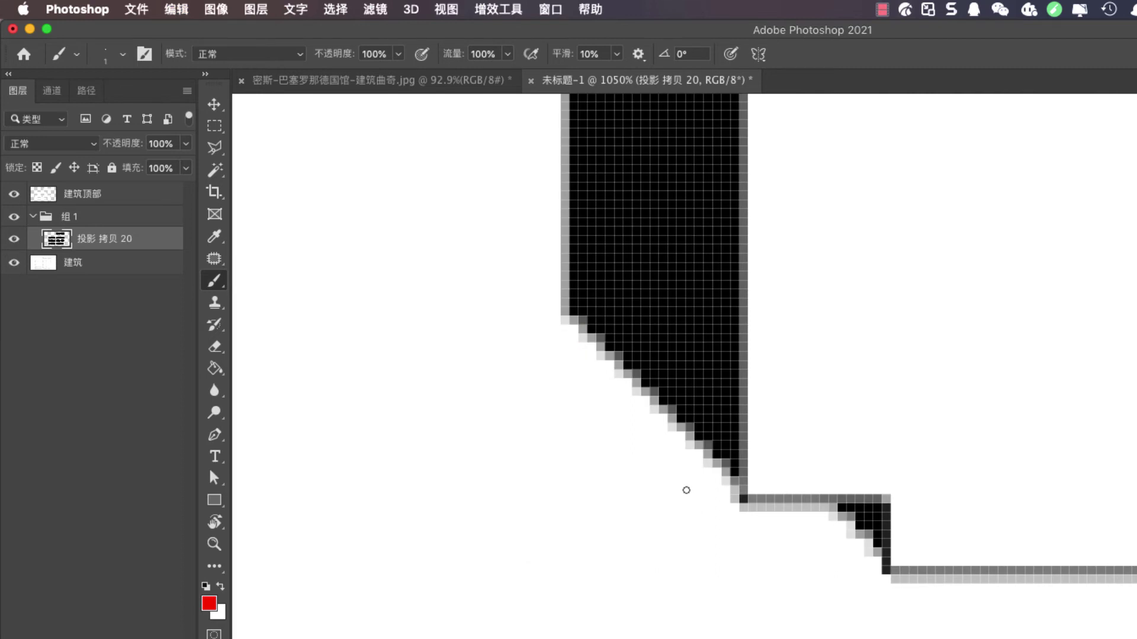
scroll(685, 495, down, 5)
key(v)
scroll(687, 497, down, 8)
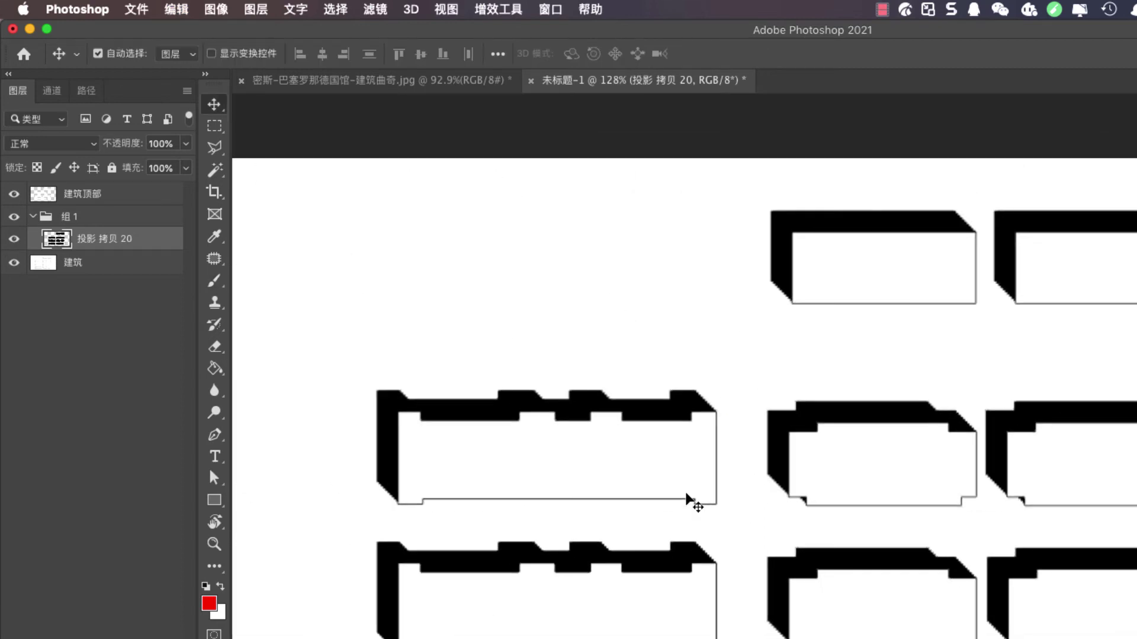
scroll(687, 500, up, 1)
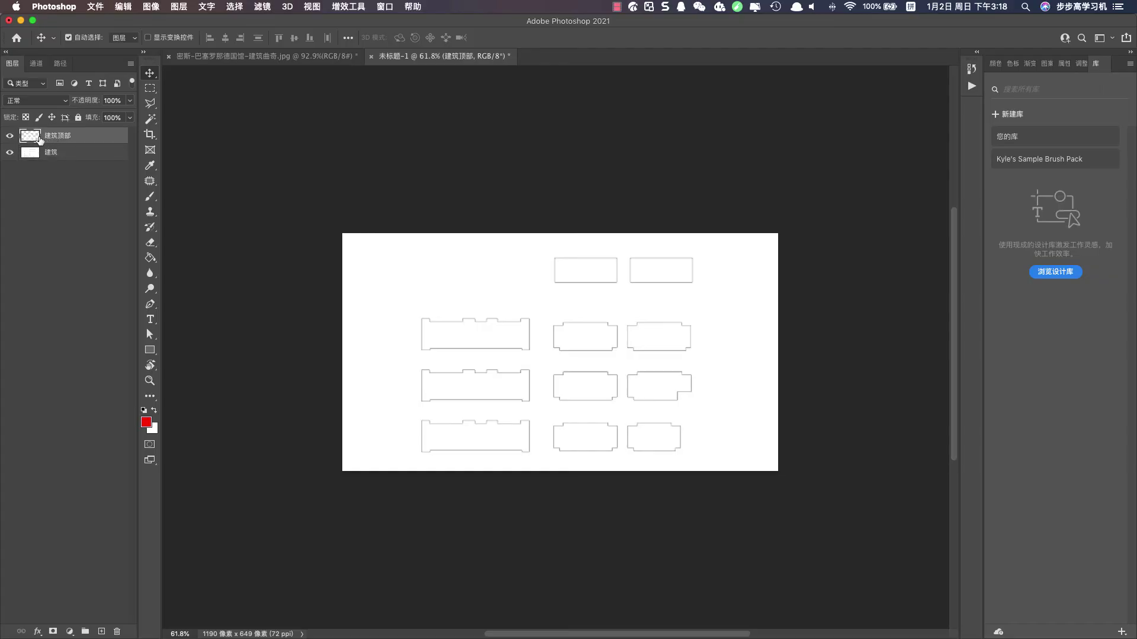
Open the blending options of the 建筑顶部 layer and enable the Drop Shadow (投影) effect, showing its settings.
super+click(39, 138)
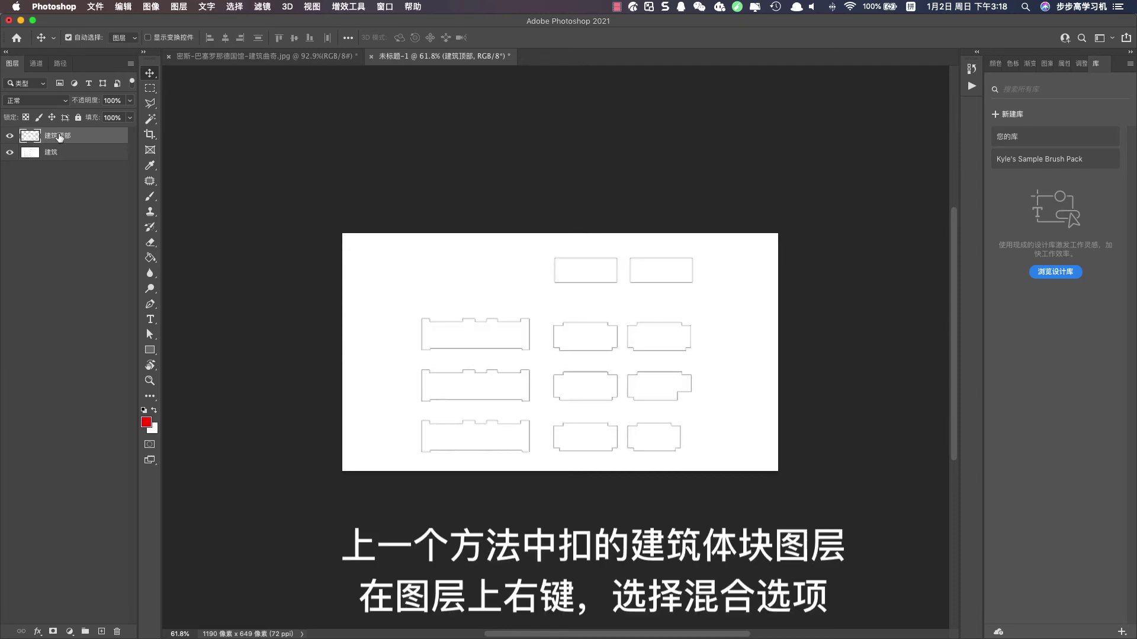
right_click(59, 137)
click(523, 246)
key(space)
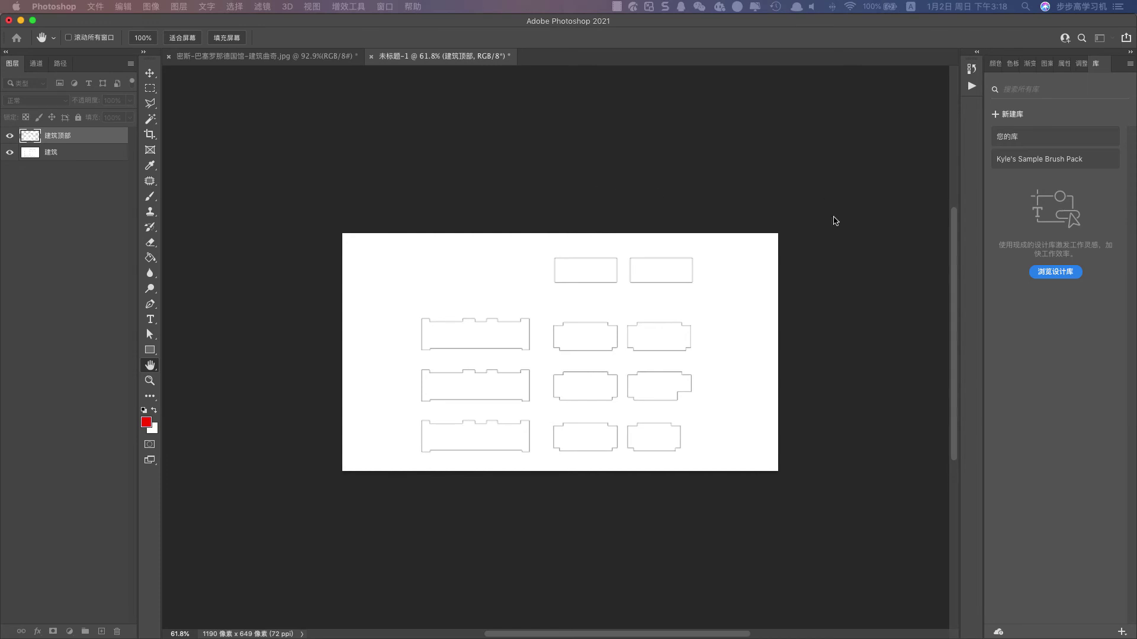
drag(414, 149, 794, 142)
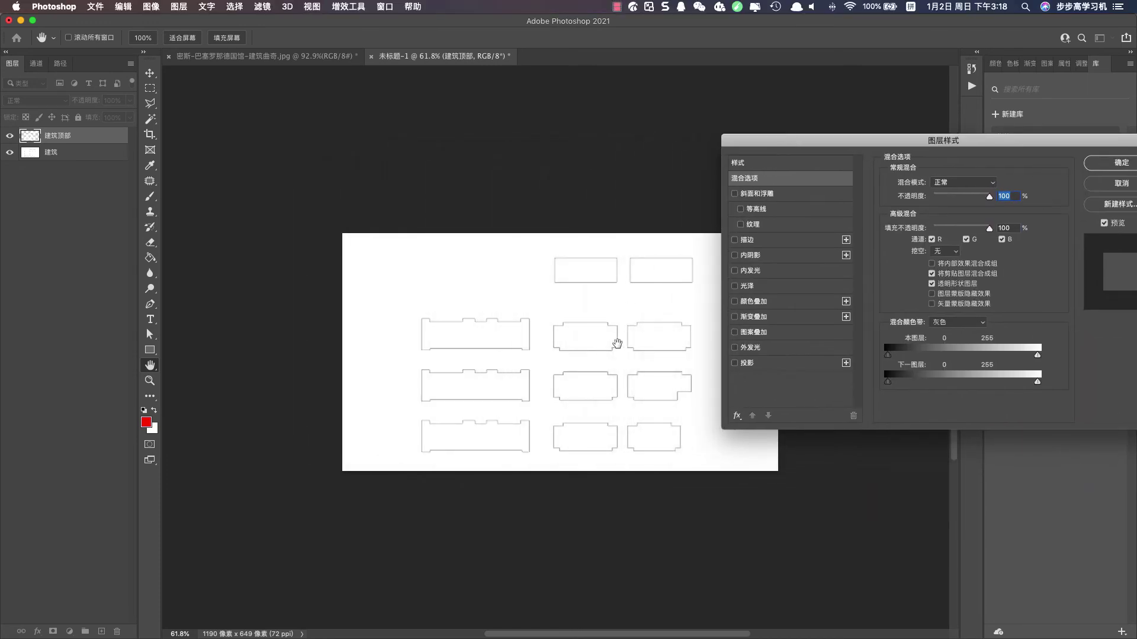
drag(617, 343, 616, 380)
scroll(616, 379, up, 5)
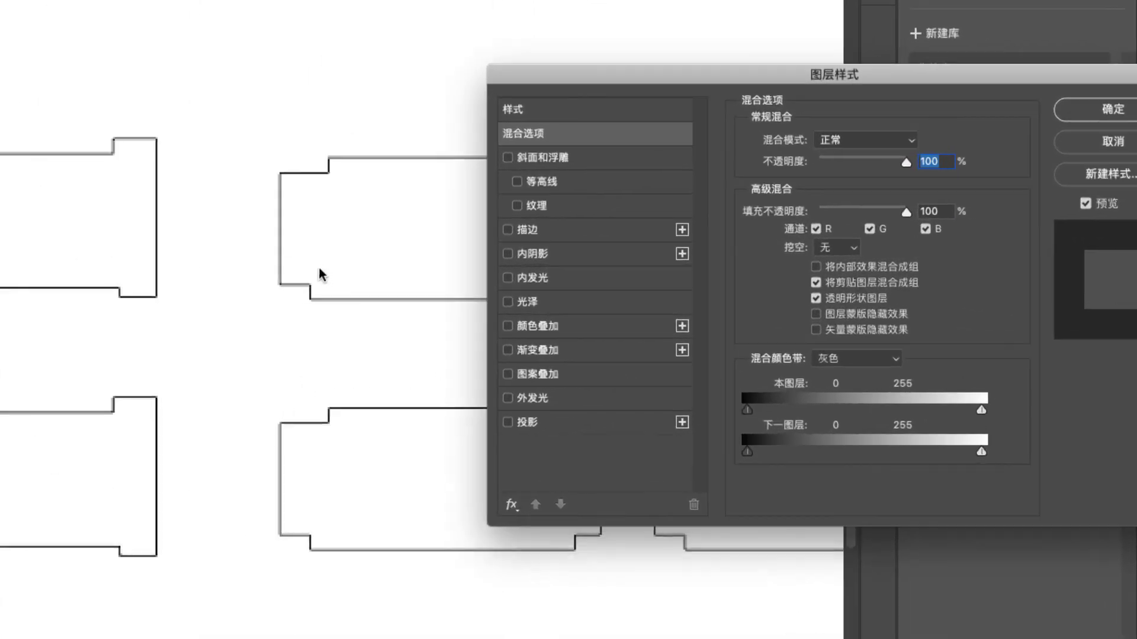
click(507, 423)
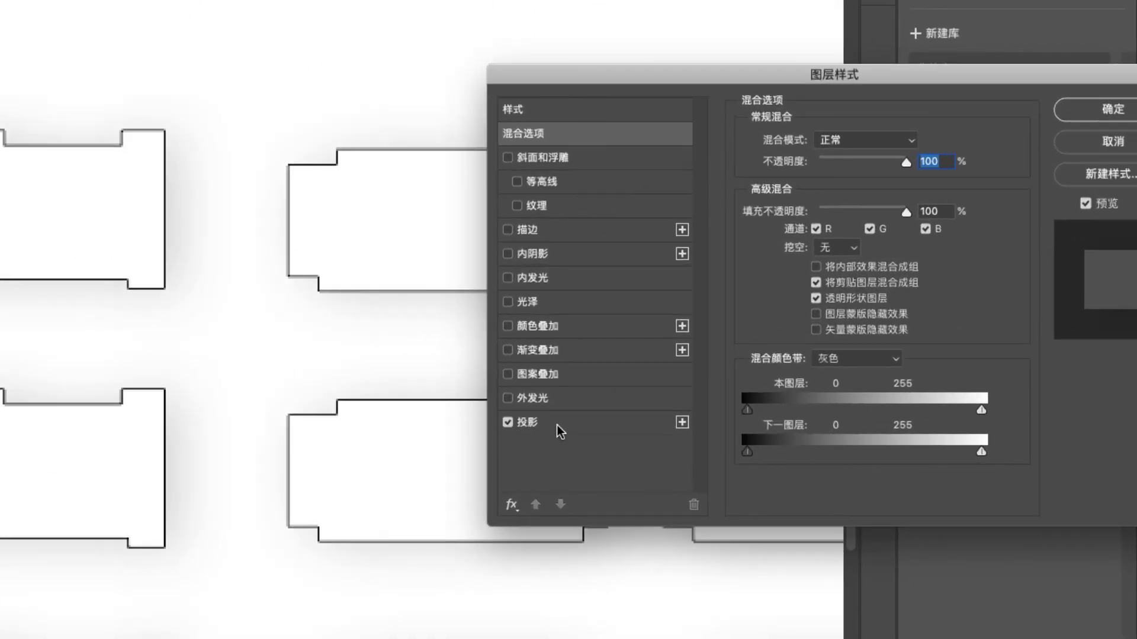
click(575, 414)
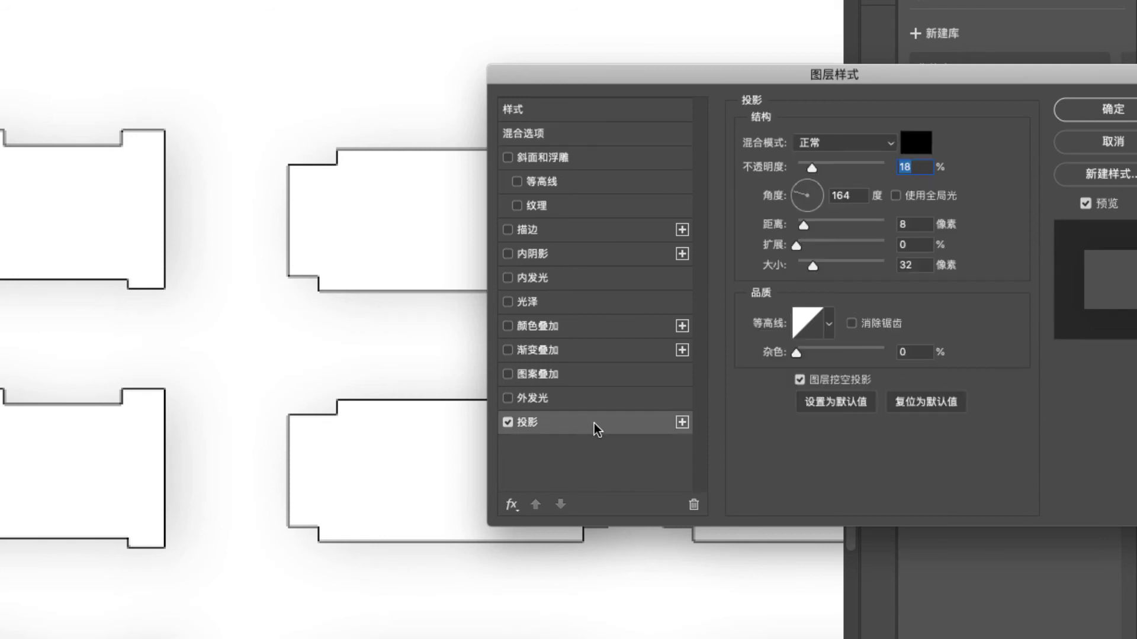
Set the drop shadow to 56% opacity, -53° angle, 11 px distance and 0 px size, and apply the layer style.
drag(809, 266, 776, 269)
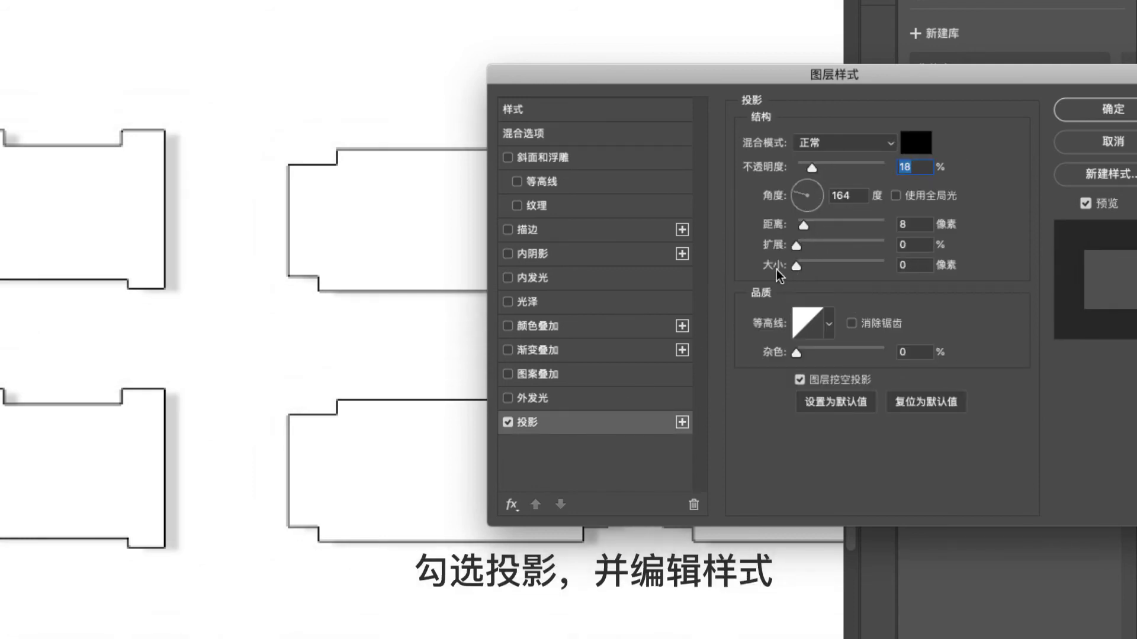
drag(803, 225, 791, 184)
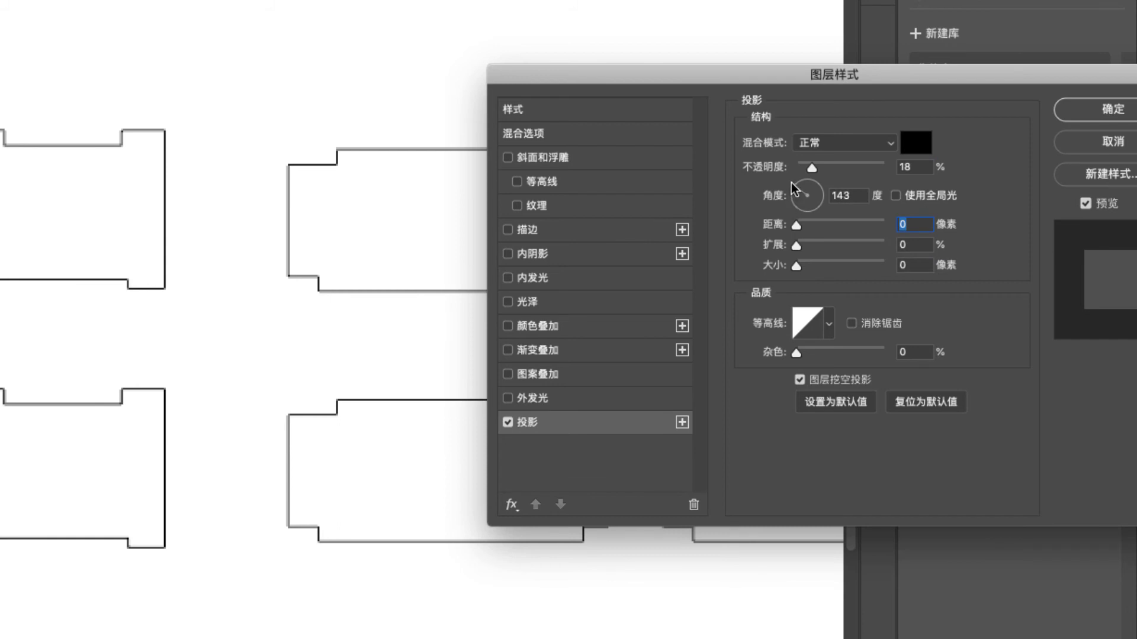
drag(890, 71, 828, 66)
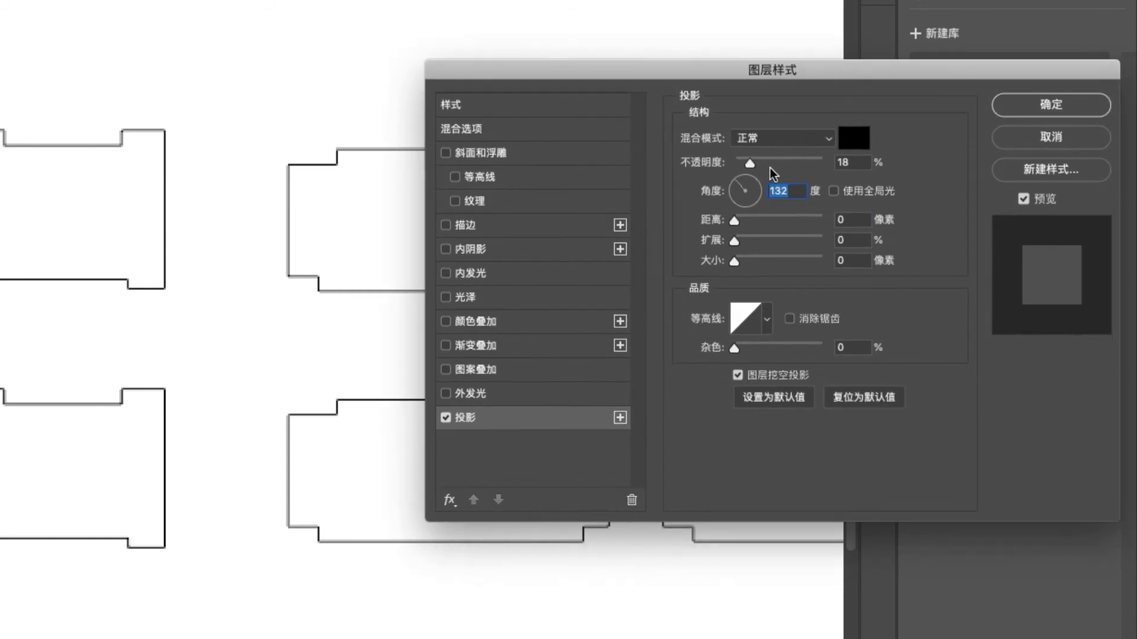
drag(769, 164, 850, 168)
mouse_move(735, 220)
mouse_down()
mouse_move(762, 217)
mouse_move(762, 197)
mouse_move(744, 218)
mouse_up()
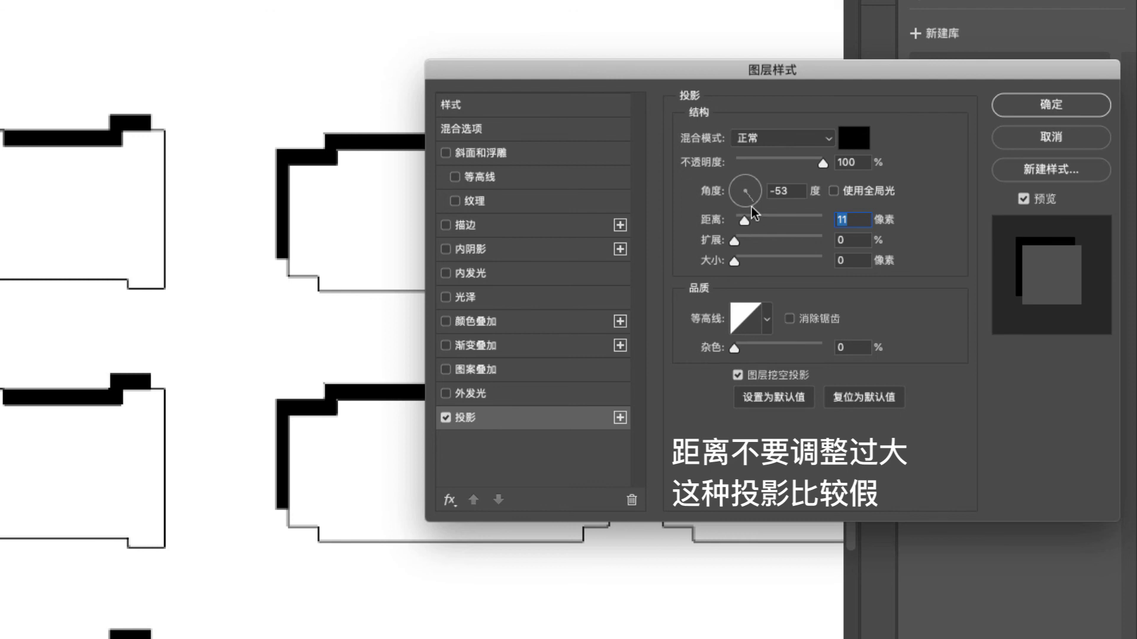
drag(822, 162, 783, 163)
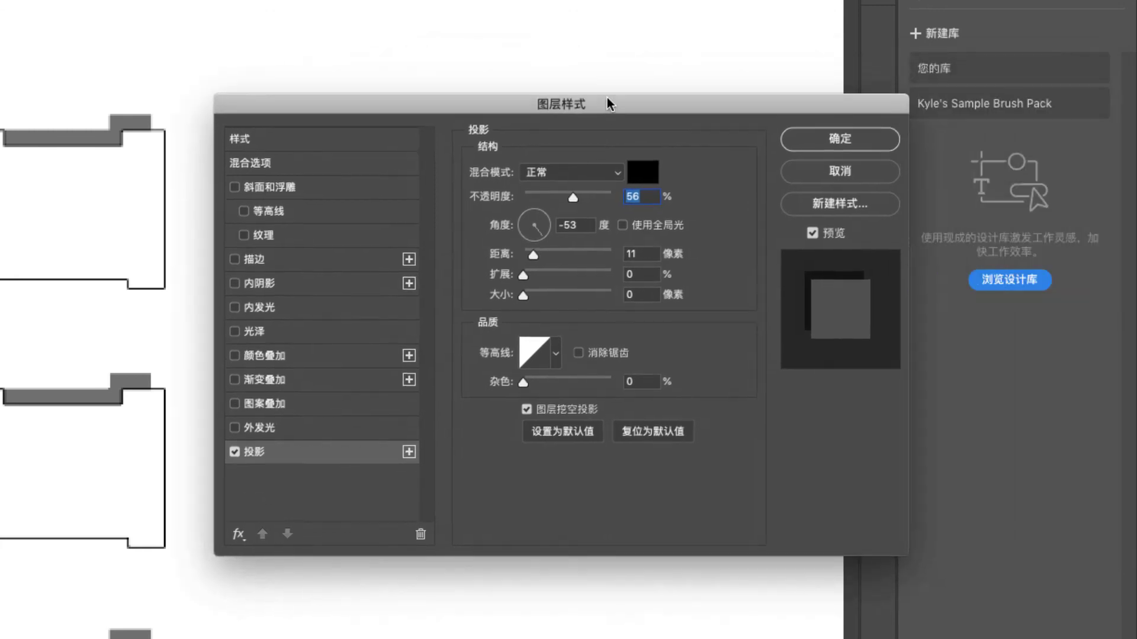
click(868, 151)
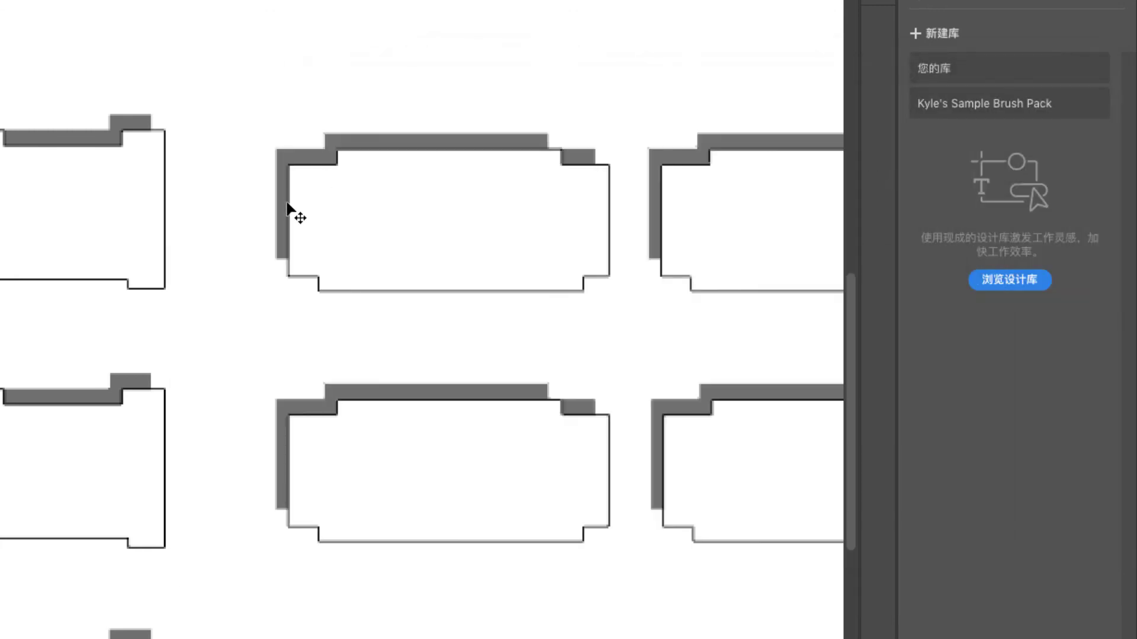
Draw a short red diagonal line across the gap between the shadow's lower-left end and the adjacent building corner.
key(ctrl+plus)
drag(312, 152, 274, 235)
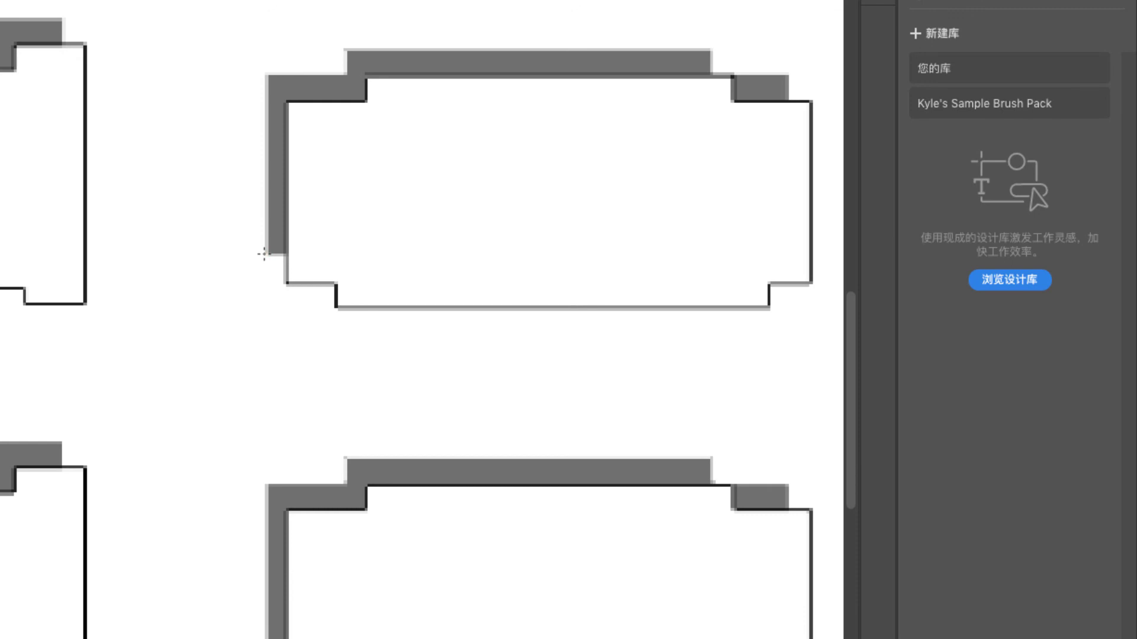
drag(264, 253, 285, 287)
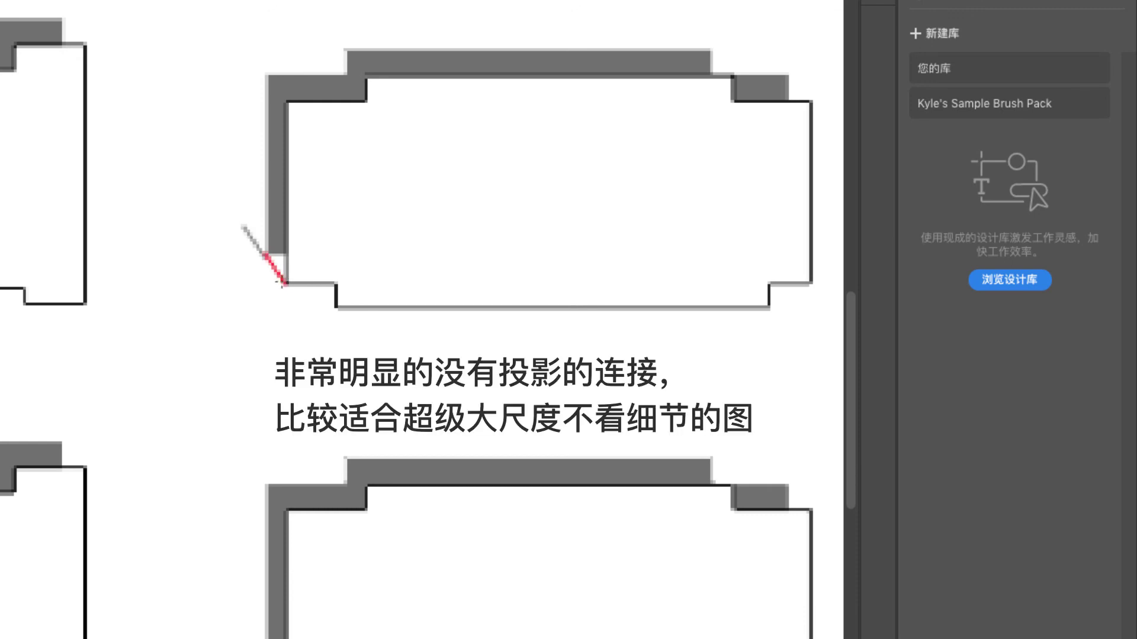
mouse_move(284, 283)
mouse_down()
mouse_move(286, 258)
mouse_move(278, 263)
mouse_up()
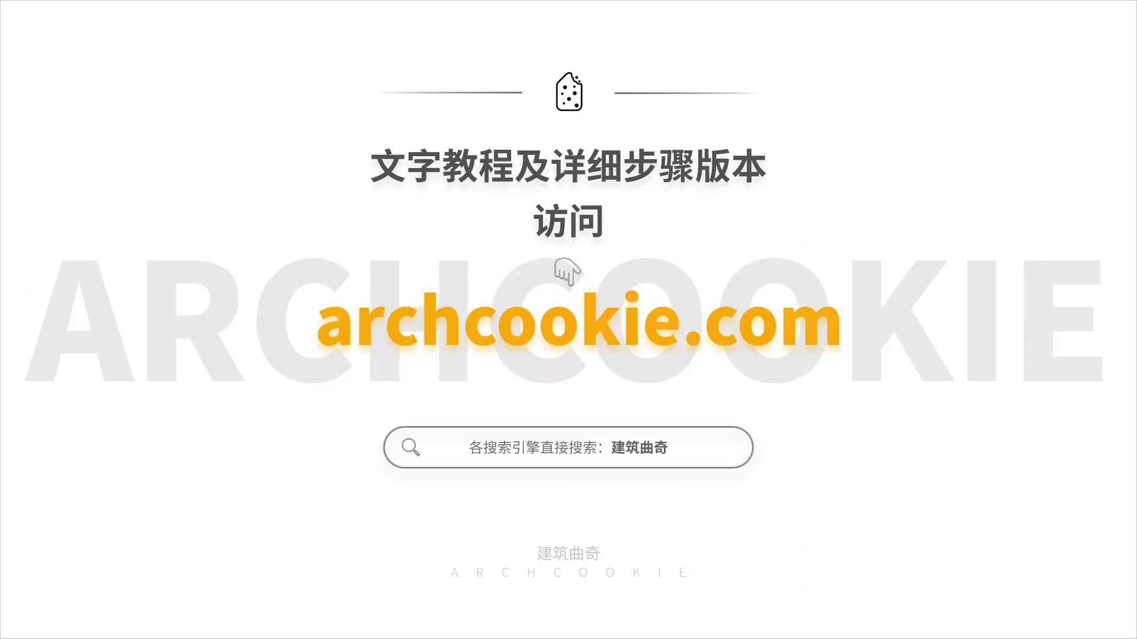